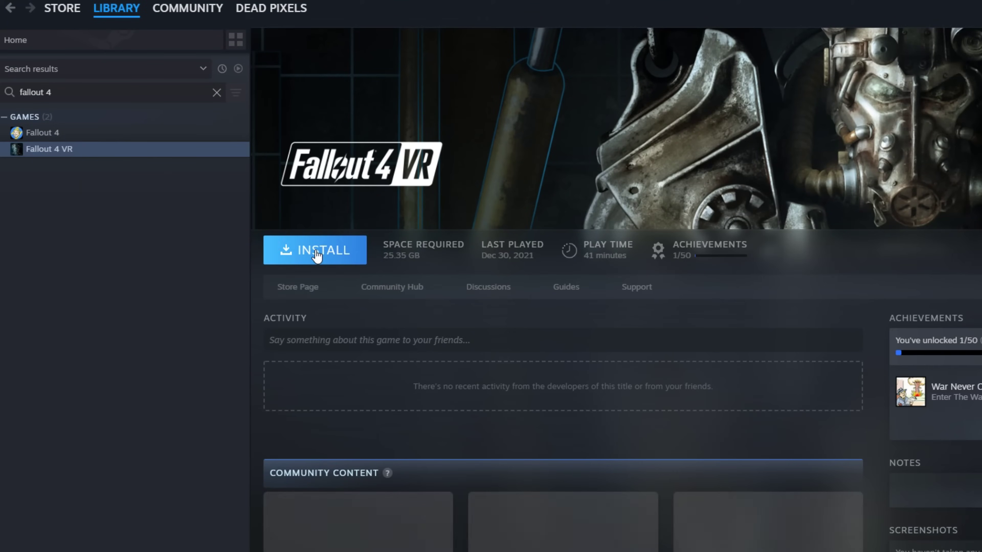
Install Fallout 4 VR from the Steam library to the New Volume (Z:) drive
{"action": "left_click", "coordinate": [316, 249]}
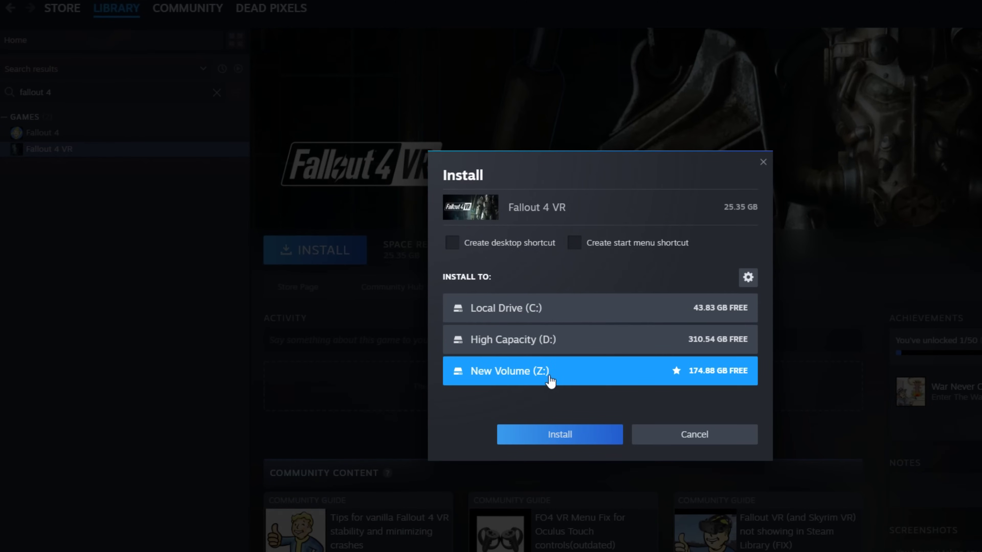
{"action": "left_click", "coordinate": [569, 437]}
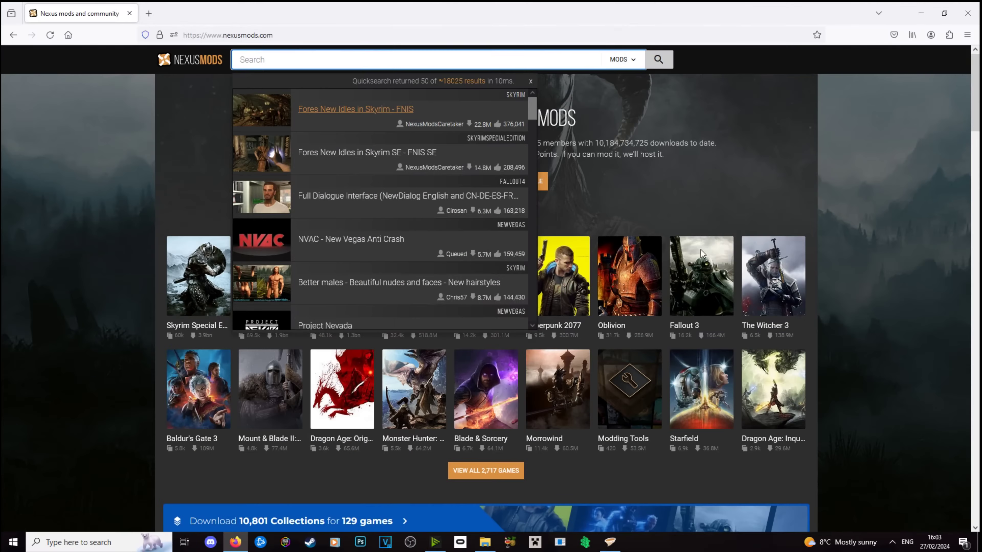
Search the Nexus Mods site for "vortex" and open the first result
{"action": "left_click", "coordinate": [848, 333]}
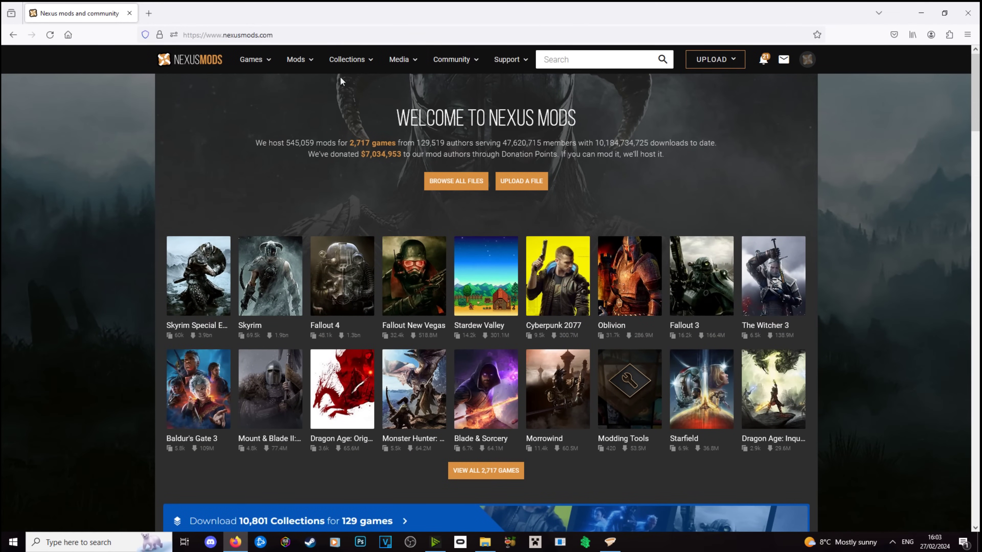
{"action": "left_click", "coordinate": [542, 60]}
{"action": "type", "text": "v"}
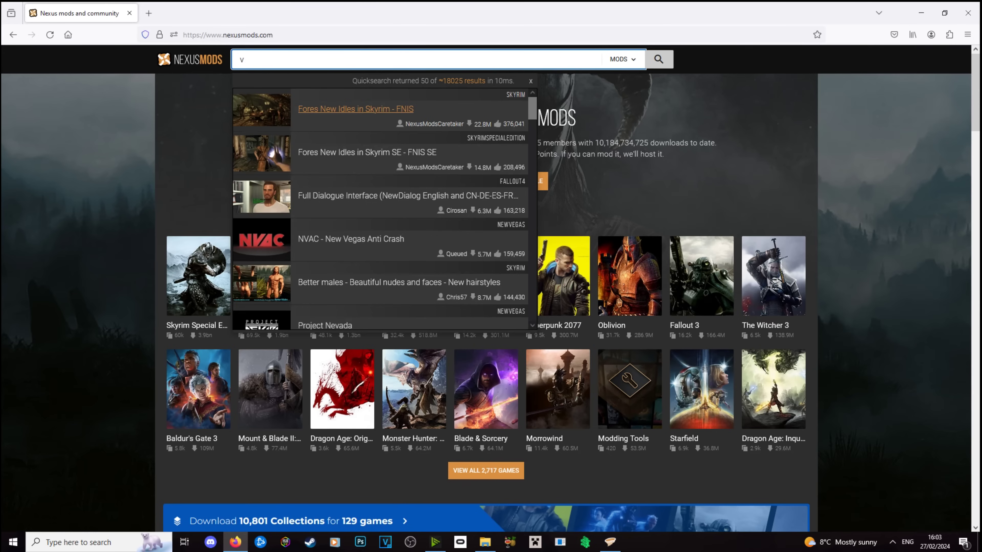
{"action": "type", "text": "ortex"}
{"action": "left_click", "coordinate": [329, 109]}
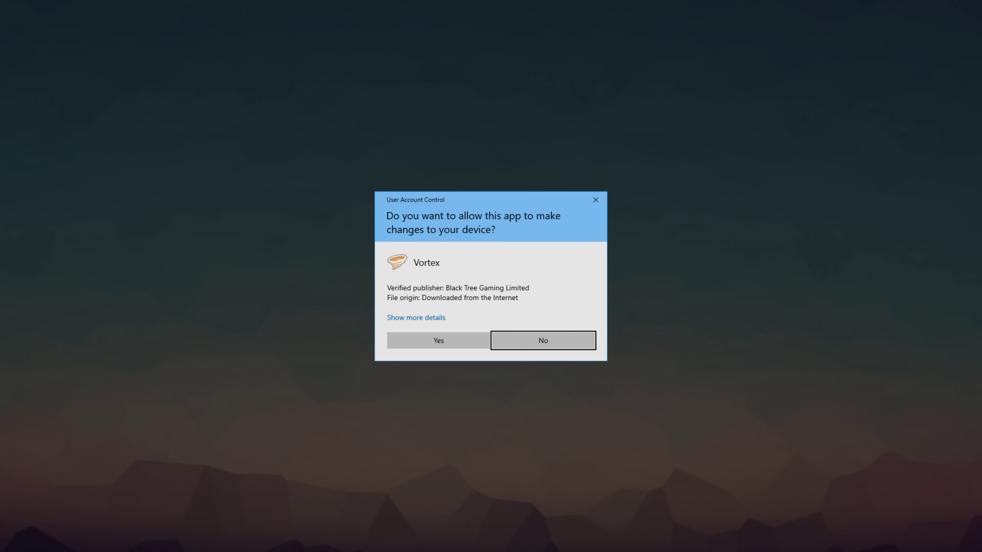
Install Vortex in its default destination folder, launch it and authorise its access to the Nexus Mods account
{"action": "left_click", "coordinate": [453, 338]}
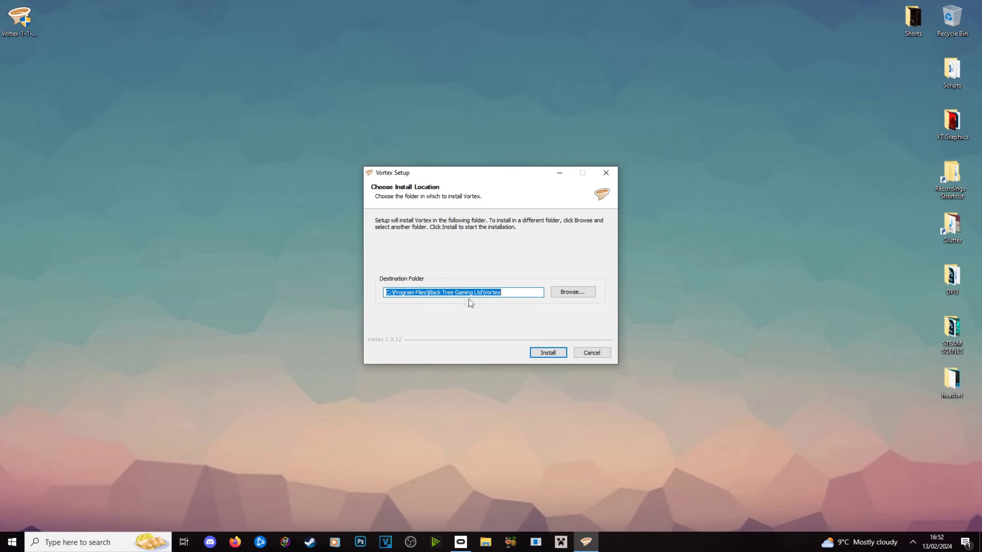
{"action": "left_click", "coordinate": [546, 352]}
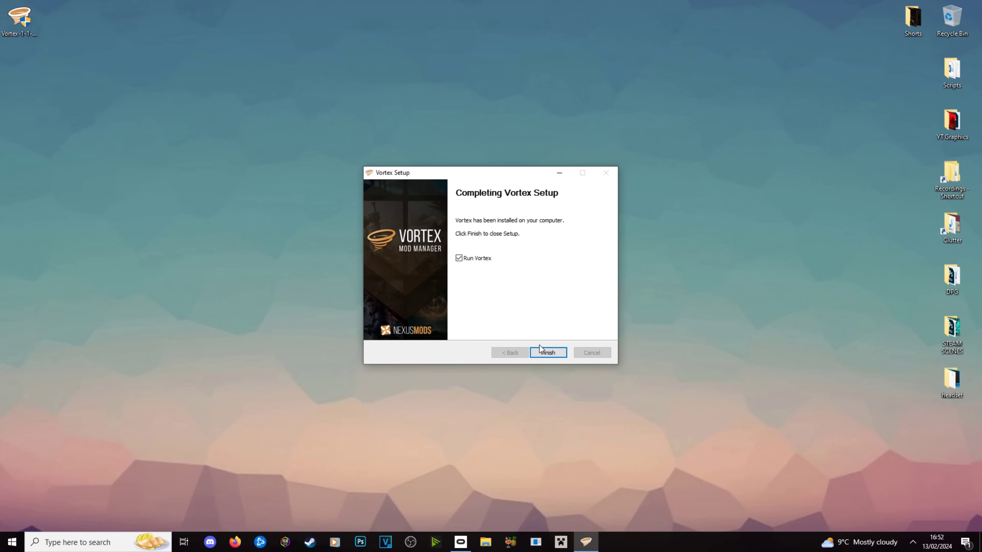
{"action": "left_click", "coordinate": [541, 349]}
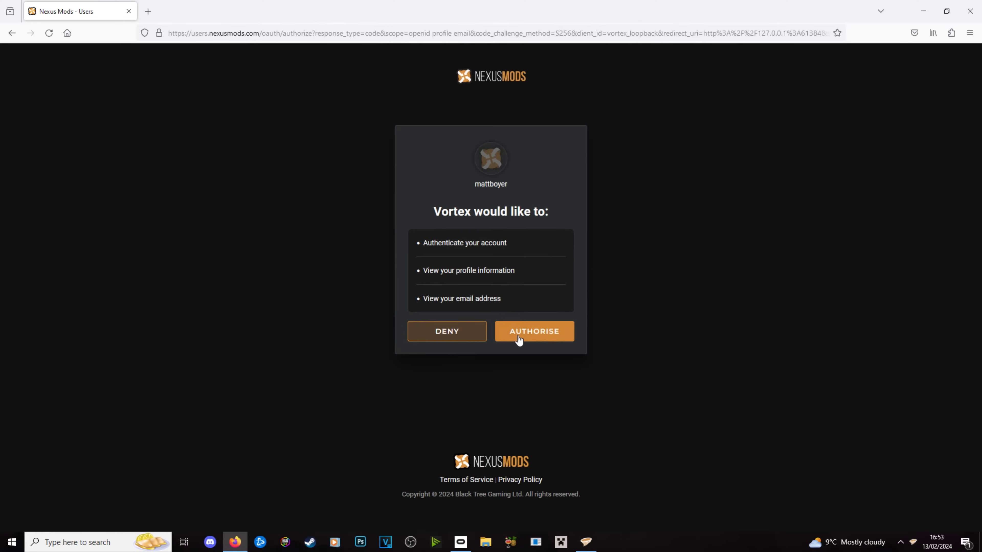
{"action": "left_click", "coordinate": [532, 340]}
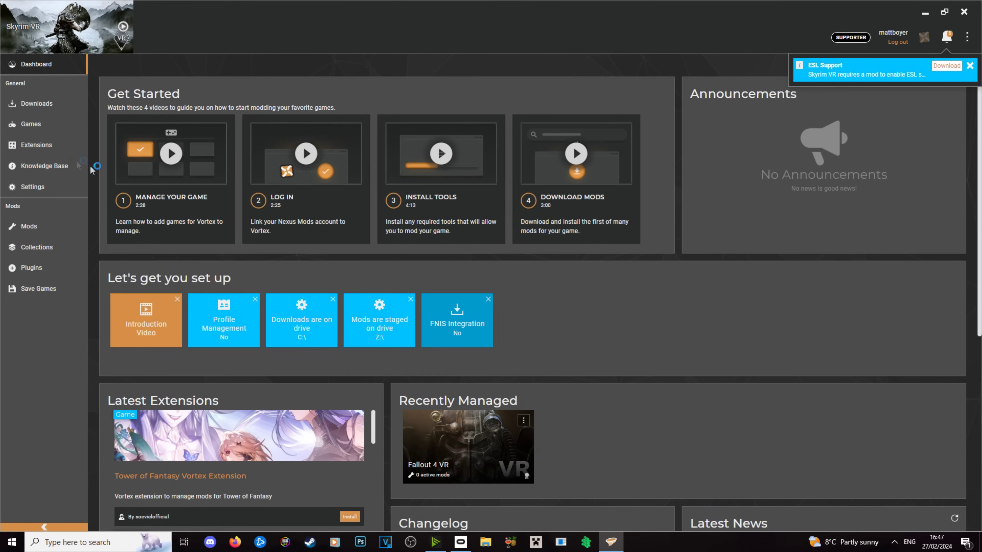
Activate Fallout 4 VR as the managed game in Vortex
{"action": "left_click", "coordinate": [26, 123]}
{"action": "mouse_move", "coordinate": [386, 198]}
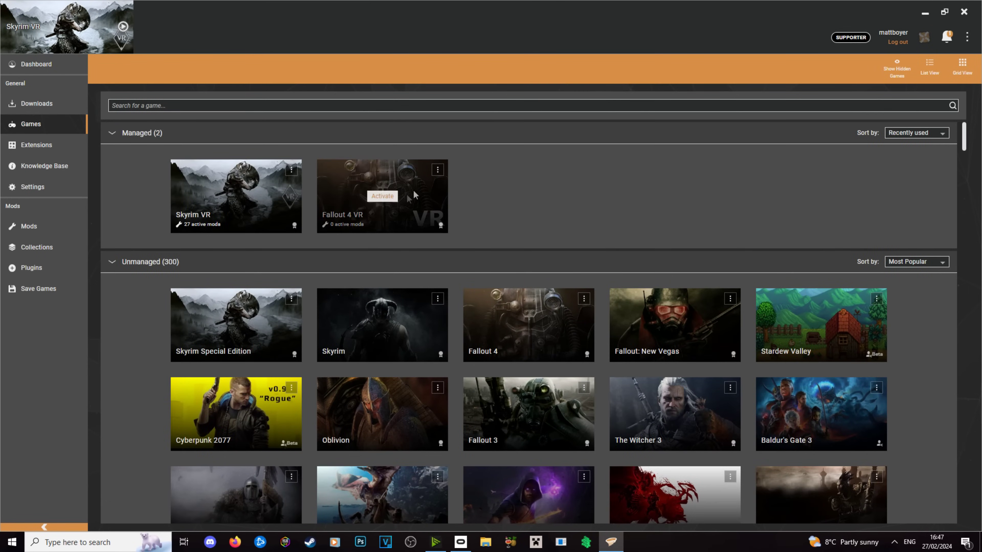
{"action": "left_click", "coordinate": [388, 197]}
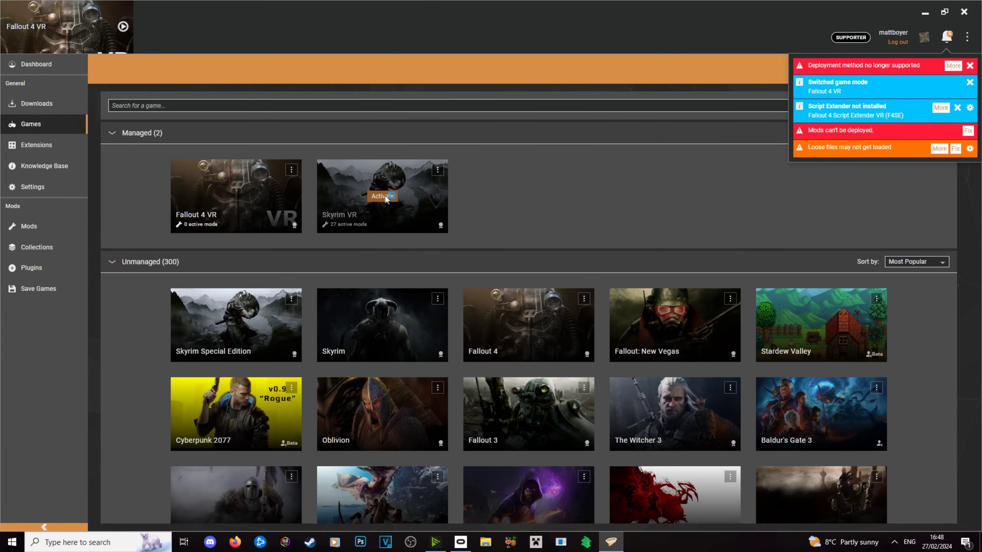
Review the Fallout 4 VR mods list and the list of downloaded files
{"action": "left_click", "coordinate": [42, 227]}
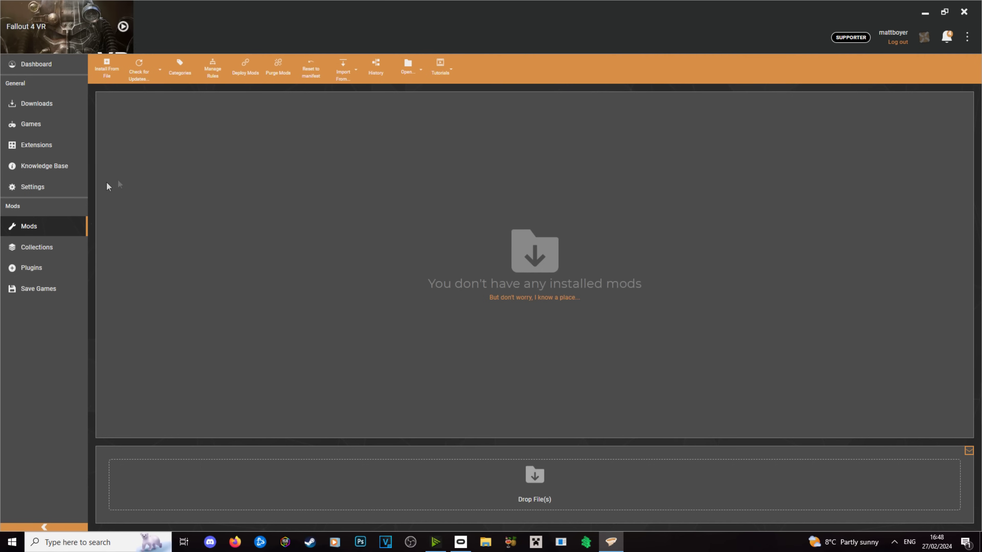
{"action": "left_click", "coordinate": [35, 107]}
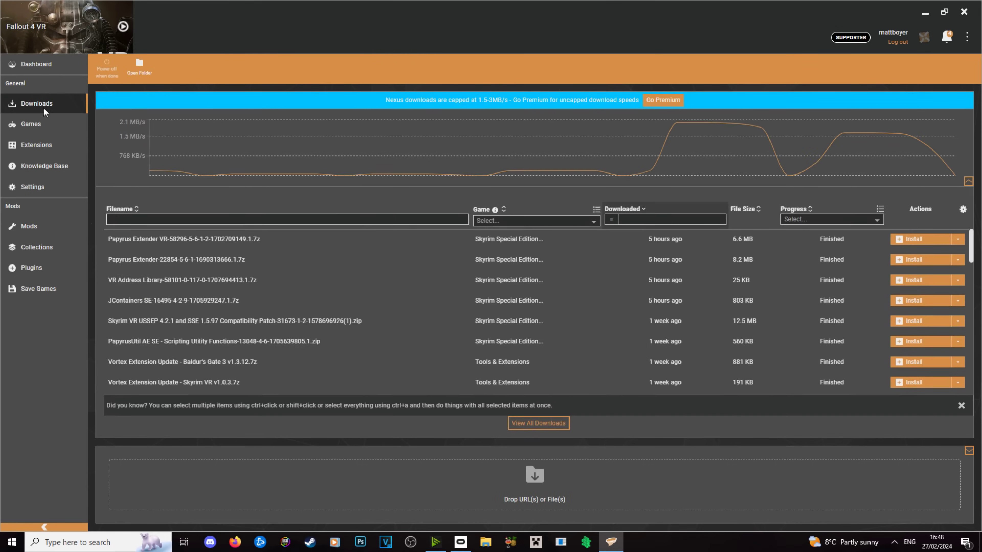
{"action": "left_click", "coordinate": [45, 232]}
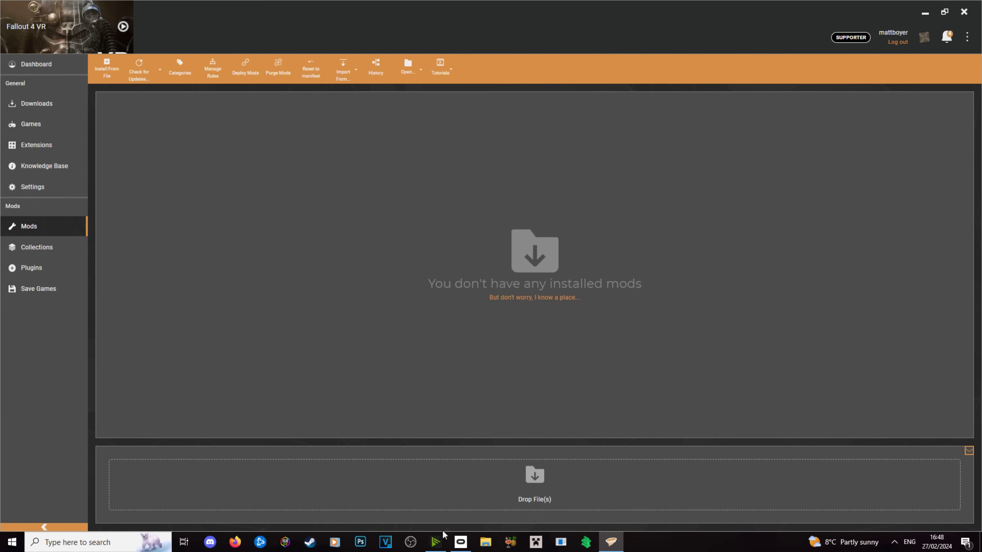
Switch to Firefox, open the FRIK - Full Player Body with IK mod page and request its Vortex download
{"action": "left_click", "coordinate": [235, 542]}
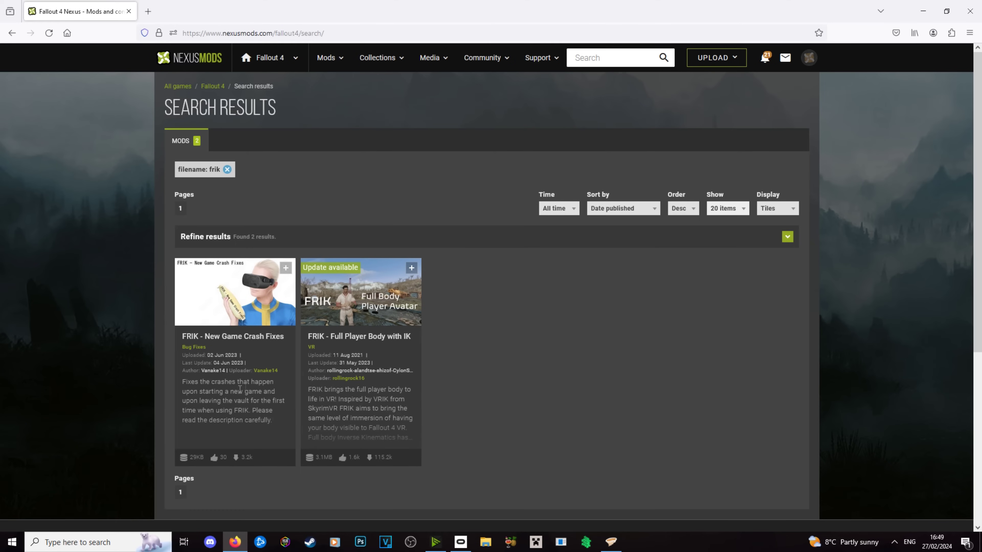
{"action": "left_click", "coordinate": [353, 306]}
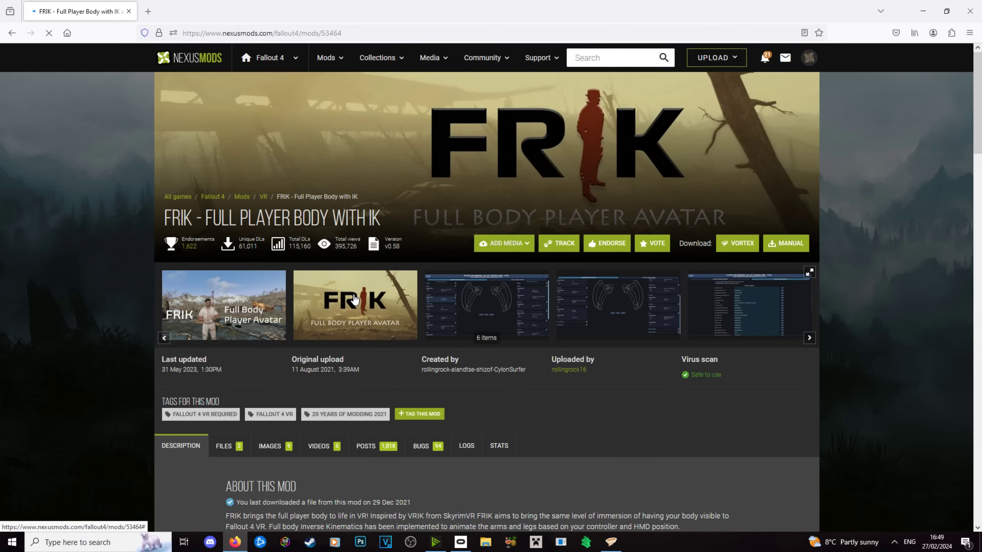
{"action": "left_click", "coordinate": [721, 247]}
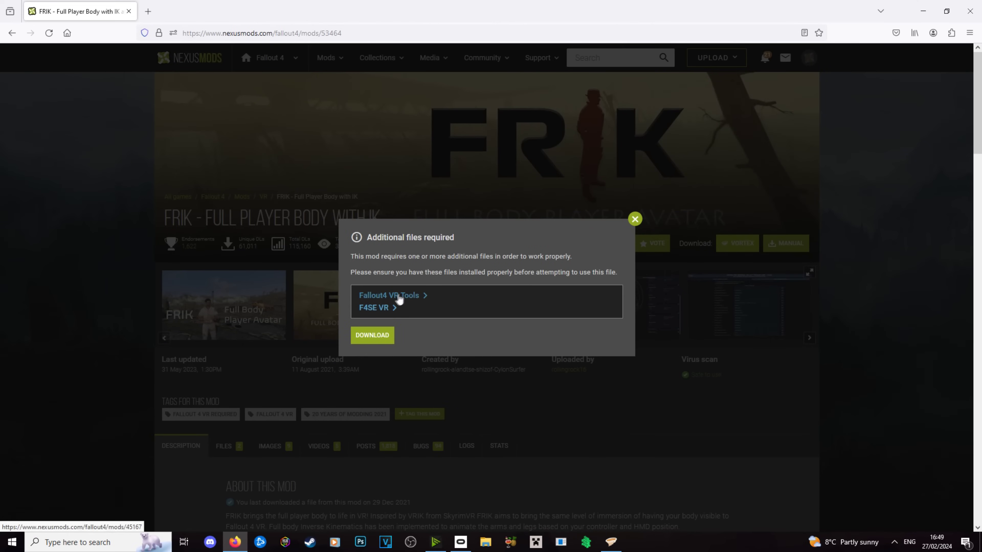
Open the F4SE VR requirement in a new tab and download the VR-only 7z archive, build 0.6.20
{"action": "right_click", "coordinate": [381, 309]}
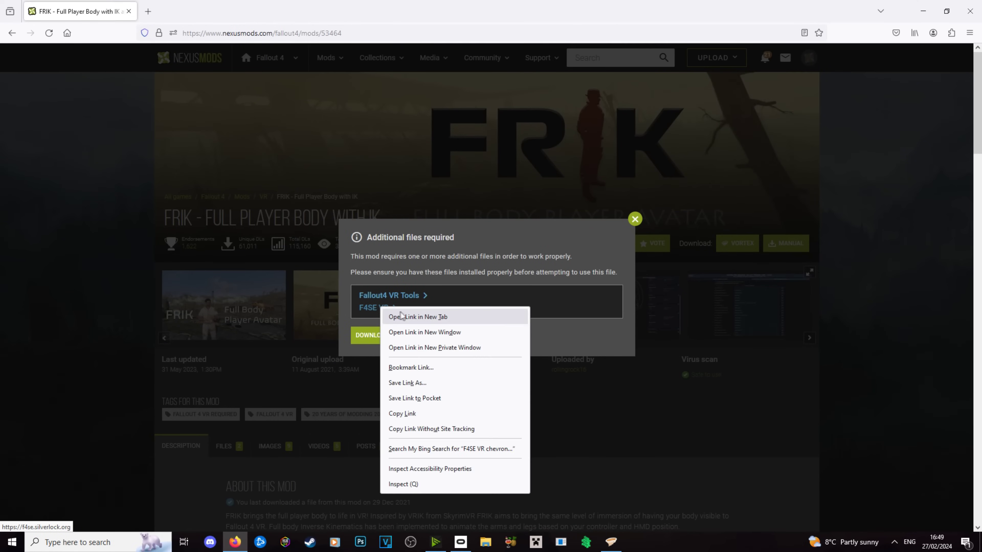
{"action": "left_click", "coordinate": [403, 316]}
{"action": "left_click", "coordinate": [198, 15]}
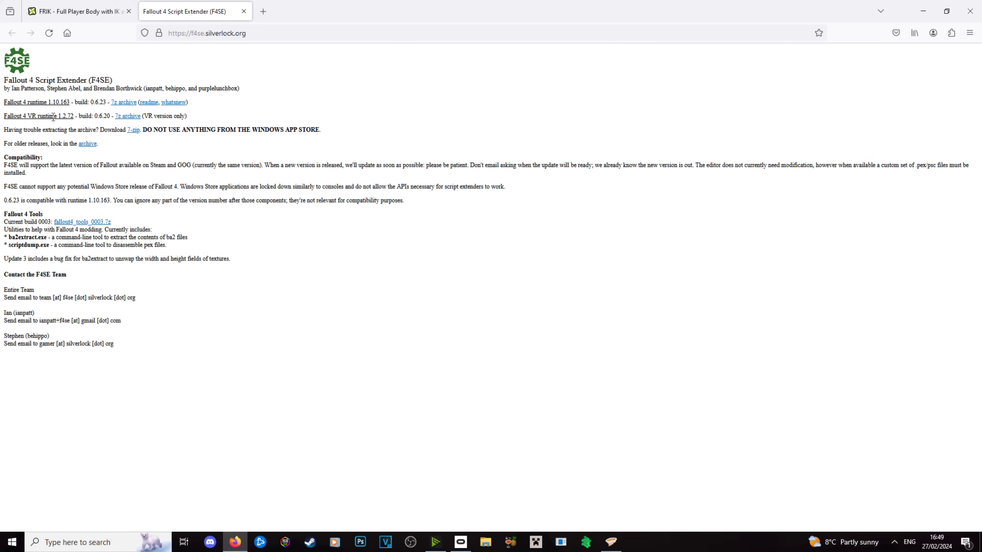
{"action": "right_click", "coordinate": [136, 120]}
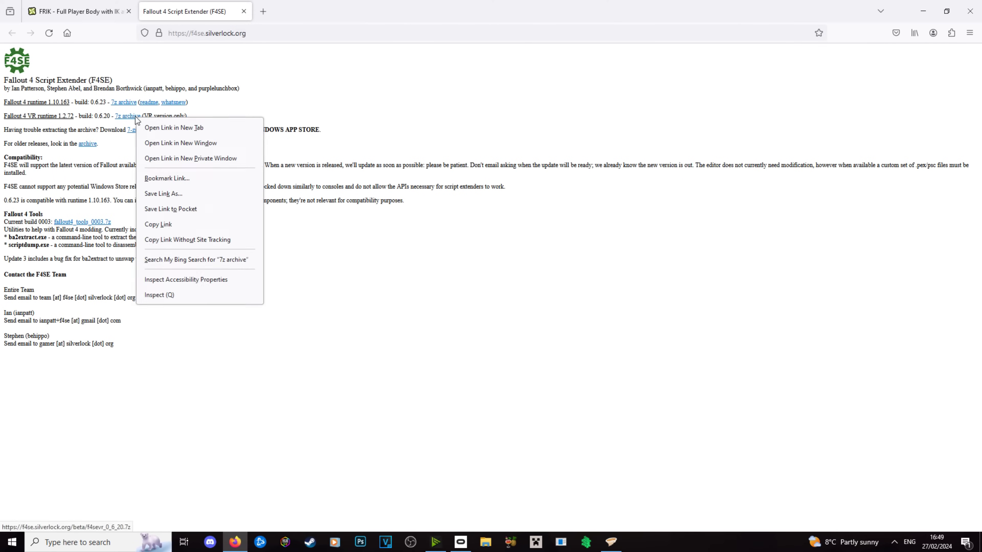
{"action": "left_click", "coordinate": [167, 125]}
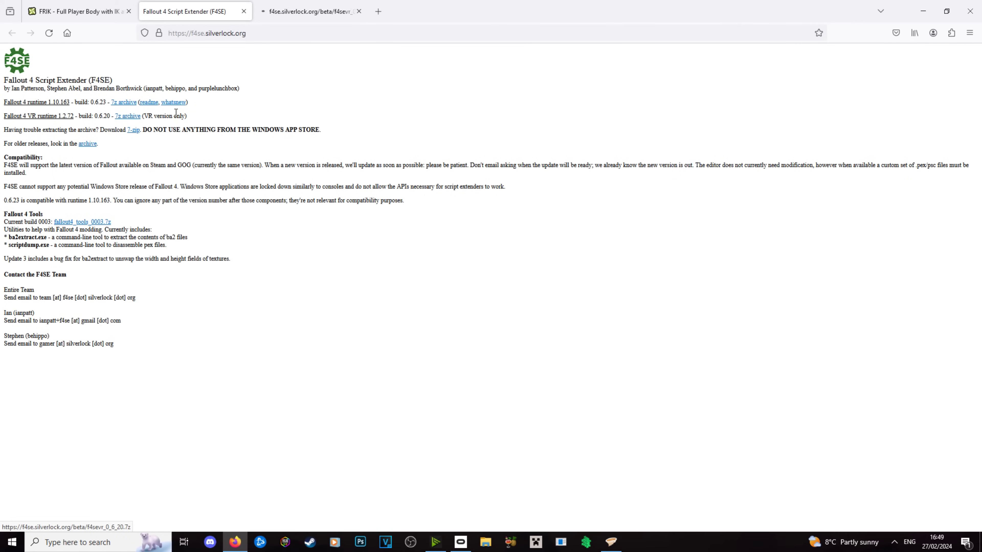
Place the downloaded f4sevr_0_6_20.7z archive on the desktop and close both F4SE browser tabs
{"action": "double_click", "coordinate": [778, 11]}
{"action": "left_click", "coordinate": [675, 121]}
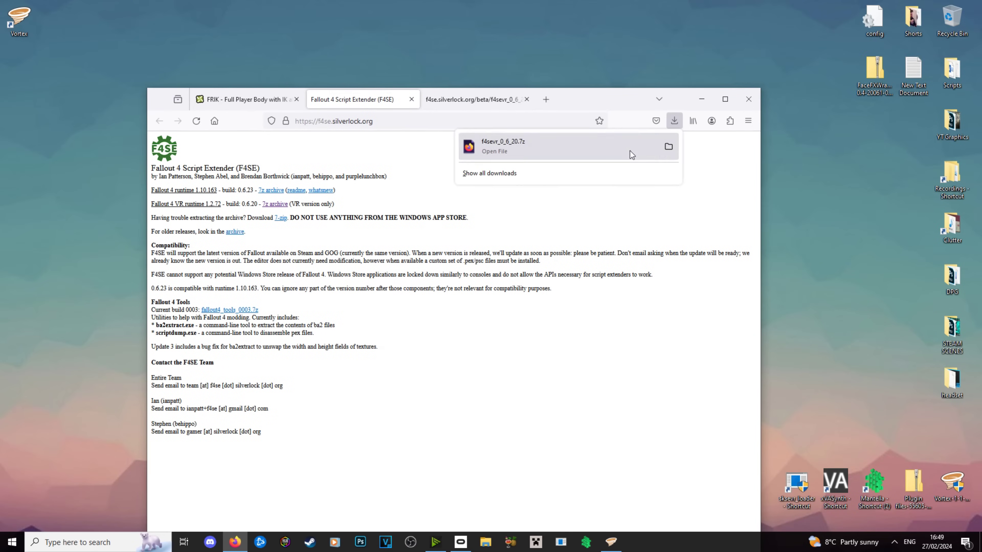
{"action": "left_click_drag", "start_coordinate": [589, 150], "coordinate": [665, 28]}
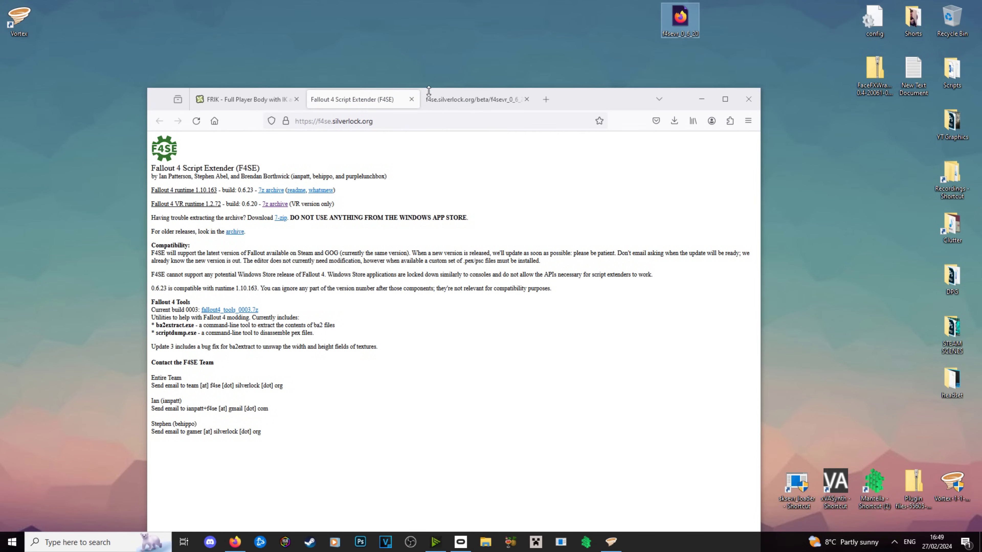
{"action": "left_click", "coordinate": [417, 99]}
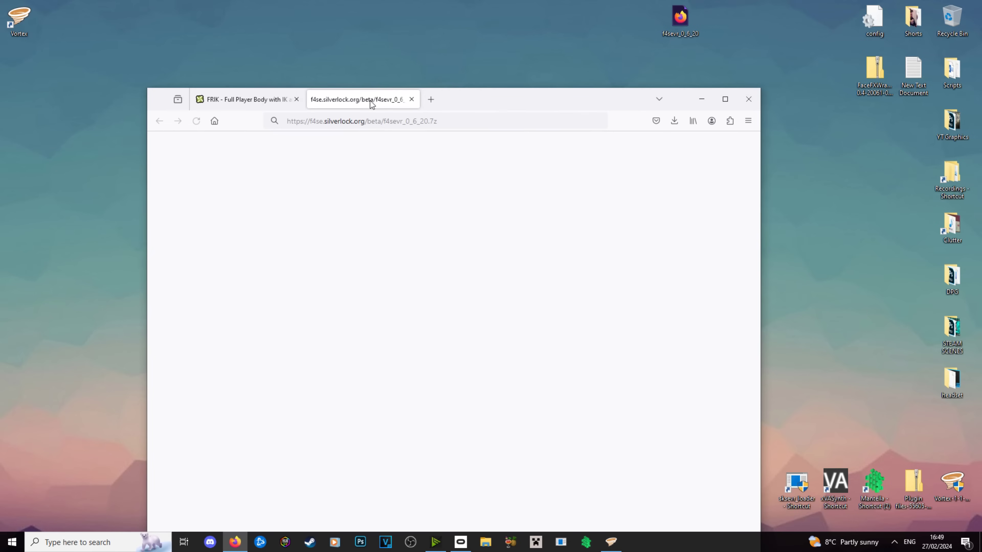
{"action": "left_click", "coordinate": [412, 100]}
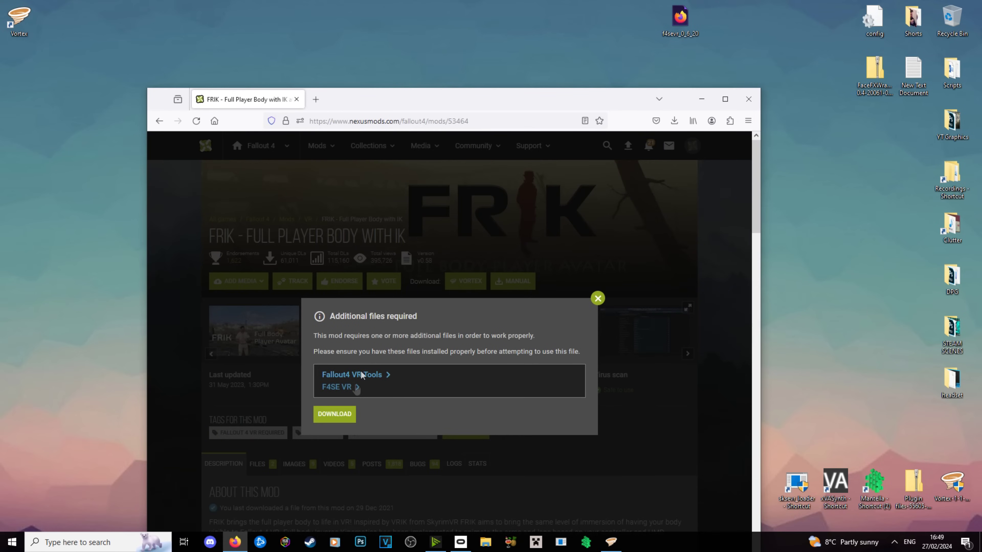
Open the Fallout4 VR Tools requirement in a new tab and download it through Vortex with the slow download option
{"action": "right_click", "coordinate": [357, 378]}
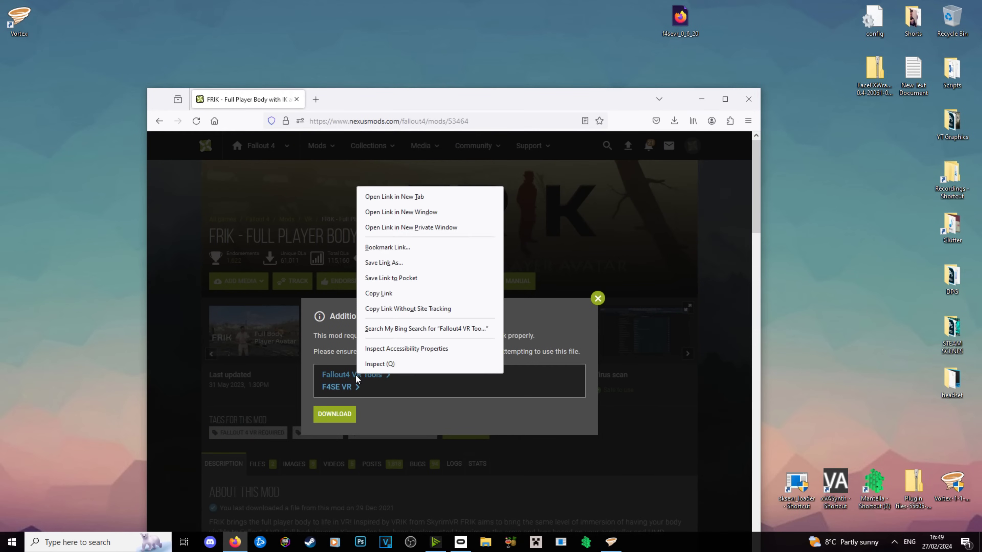
{"action": "left_click", "coordinate": [410, 197]}
{"action": "left_click", "coordinate": [383, 101]}
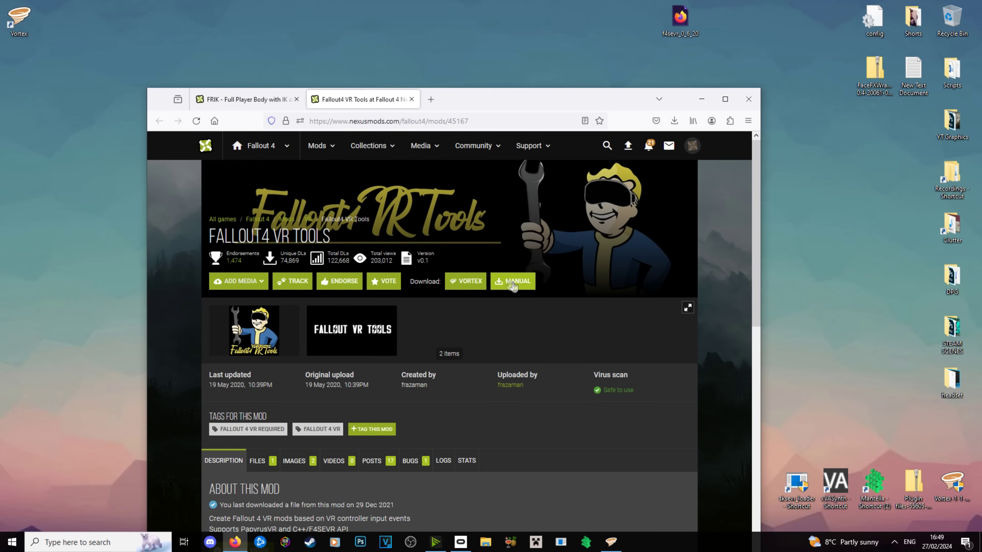
{"action": "left_click", "coordinate": [467, 281]}
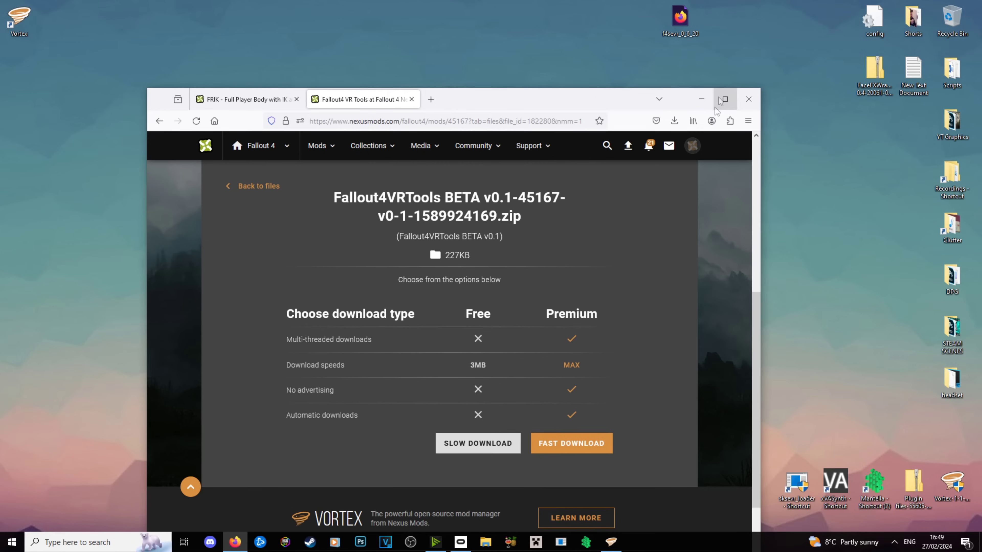
{"action": "left_click", "coordinate": [491, 444]}
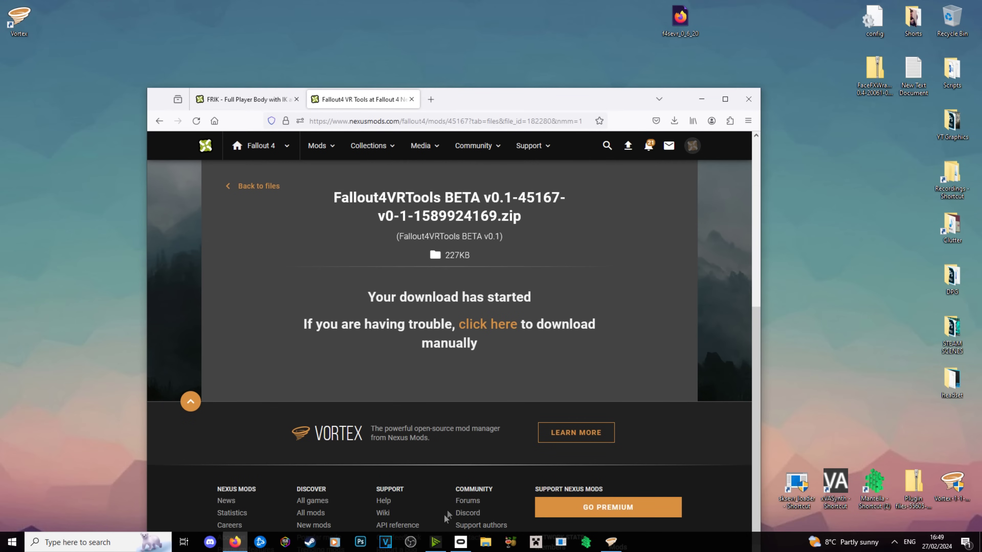
Switch to Vortex and import the f4sevr_0_6_20 archive from the desktop into the Fallout 4 VR mods
{"action": "left_click", "coordinate": [610, 543]}
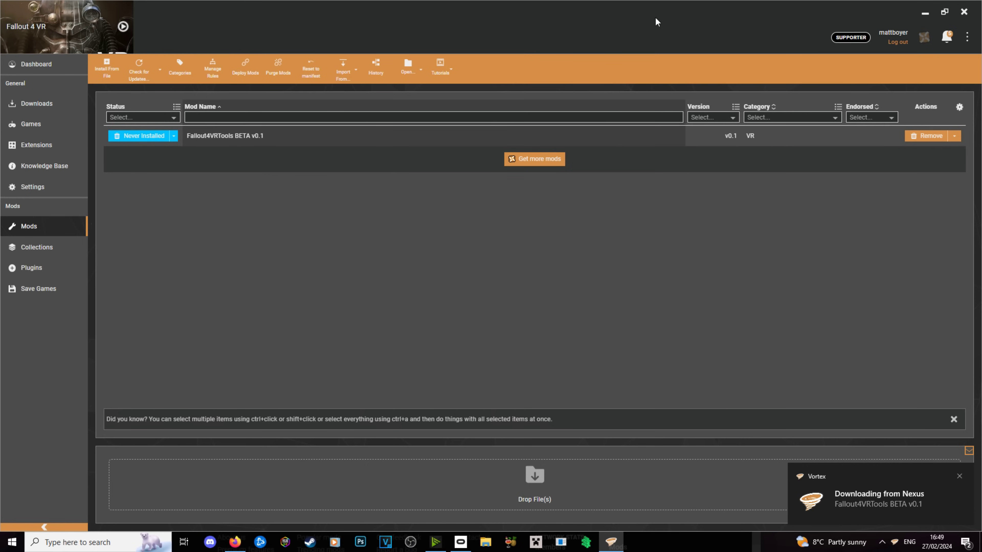
{"action": "left_click_drag", "start_coordinate": [294, 16], "coordinate": [350, 71]}
{"action": "left_click_drag", "start_coordinate": [675, 24], "coordinate": [428, 441]}
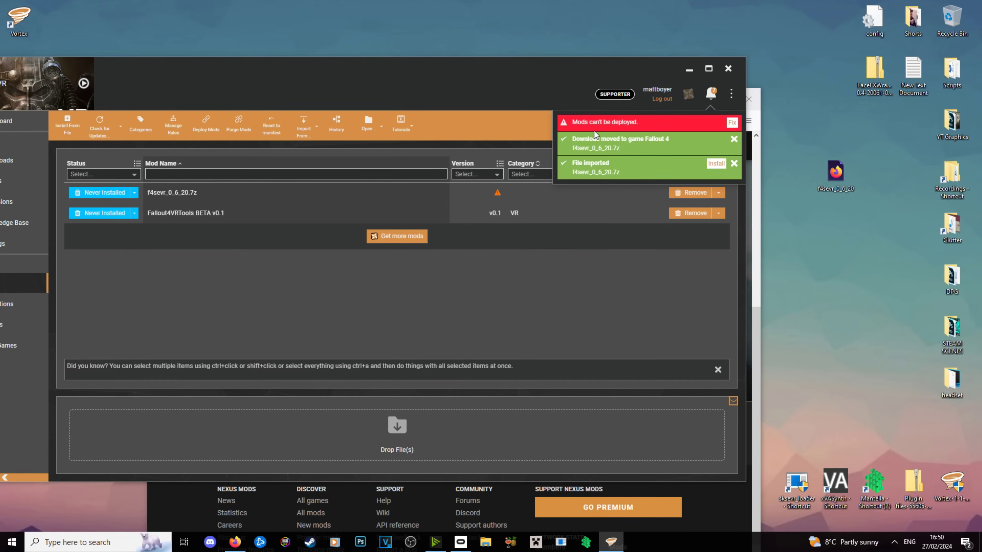
{"action": "left_click", "coordinate": [710, 69]}
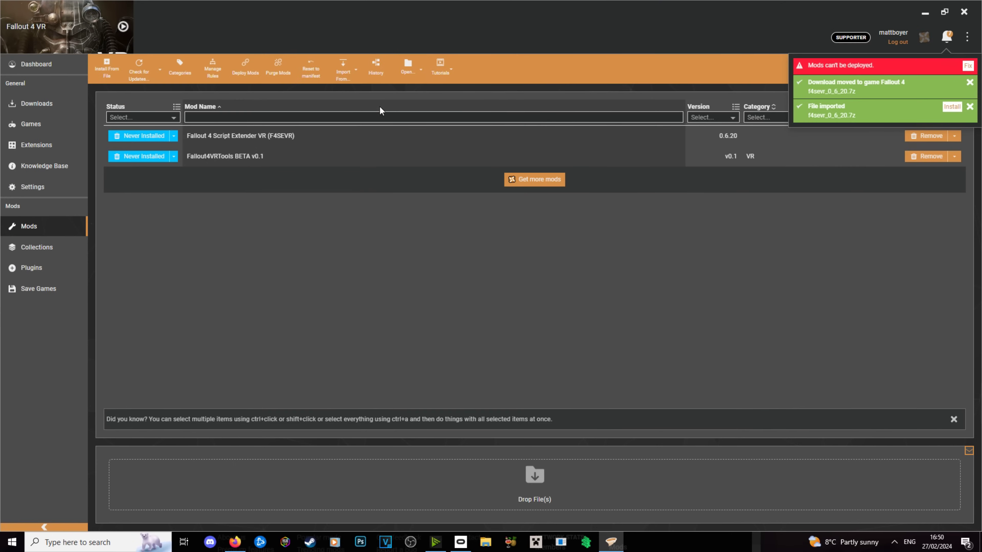
Install and enable the Fallout 4 Script Extender VR (F4SEVR) and Fallout4VRTools BETA v0.1 mods
{"action": "left_click", "coordinate": [174, 136]}
{"action": "left_click", "coordinate": [173, 152]}
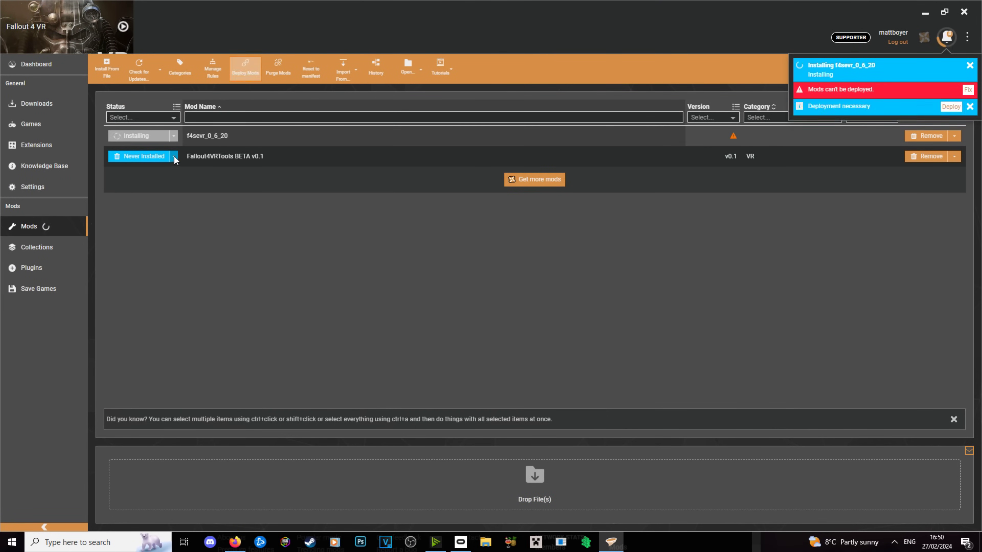
{"action": "left_click", "coordinate": [174, 157]}
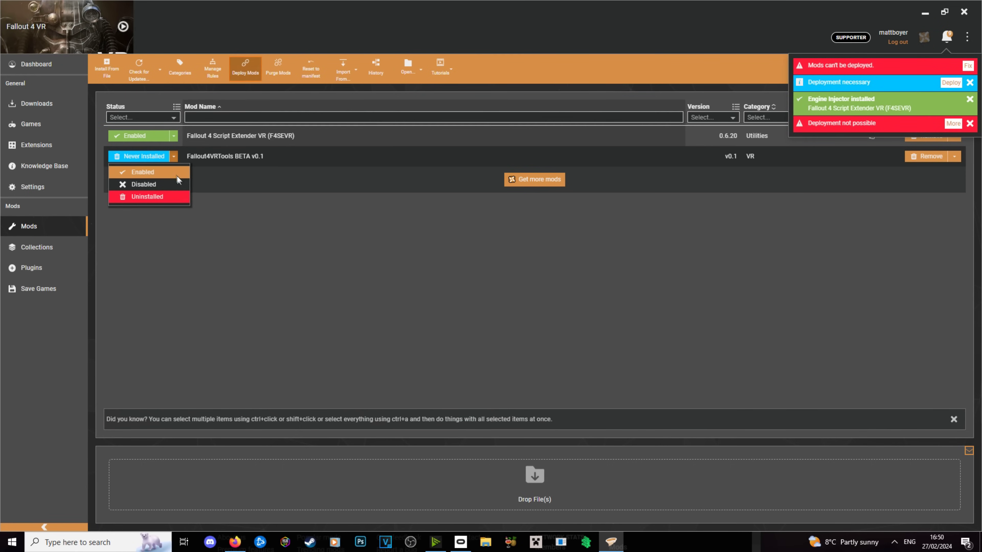
{"action": "left_click", "coordinate": [186, 172]}
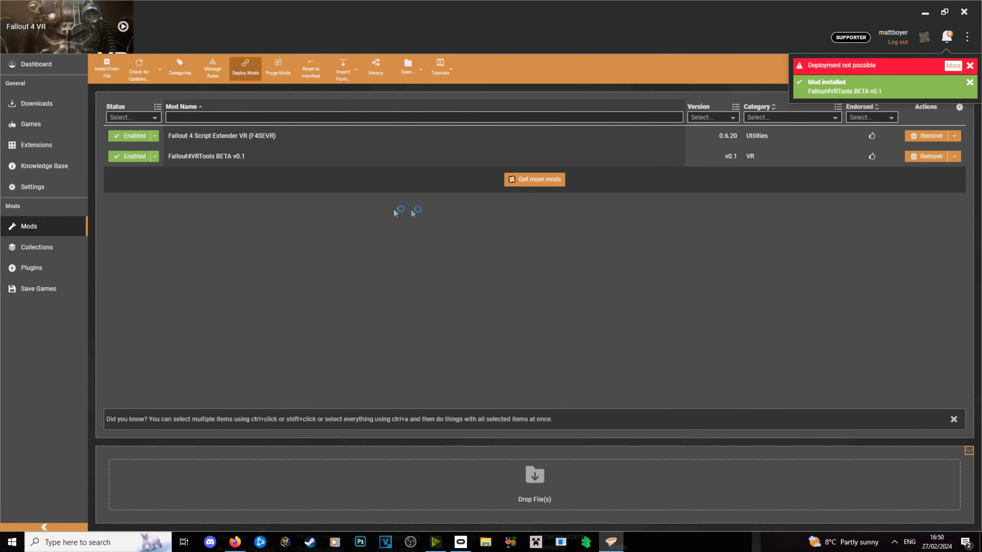
Read the details of the deployment error, close them, and open the mod settings
{"action": "left_click", "coordinate": [954, 66]}
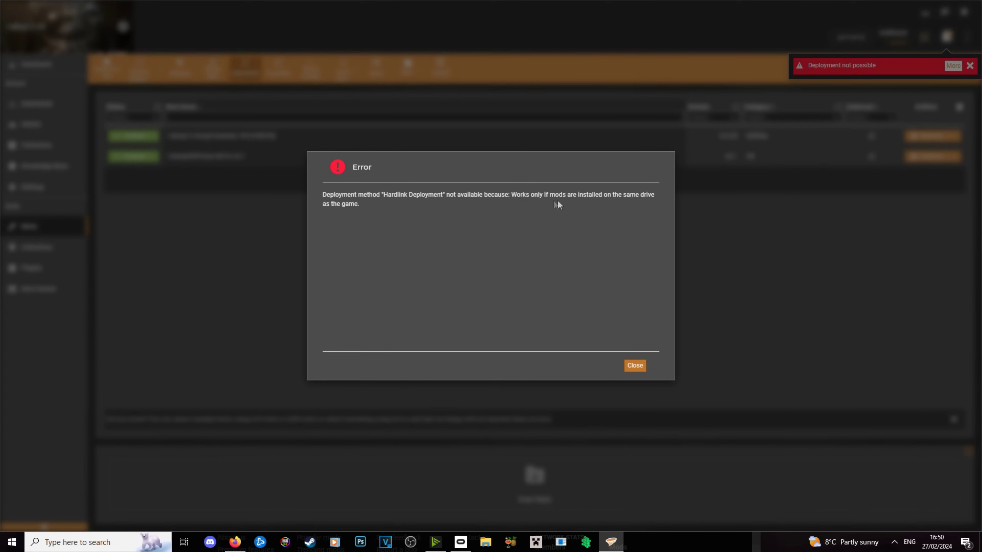
{"action": "left_click", "coordinate": [640, 366]}
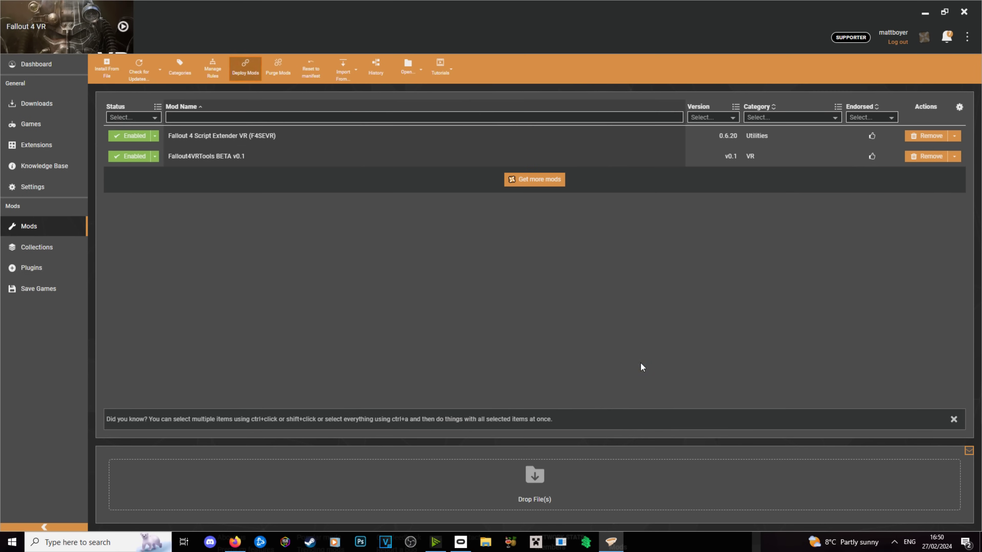
{"action": "left_click", "coordinate": [42, 184]}
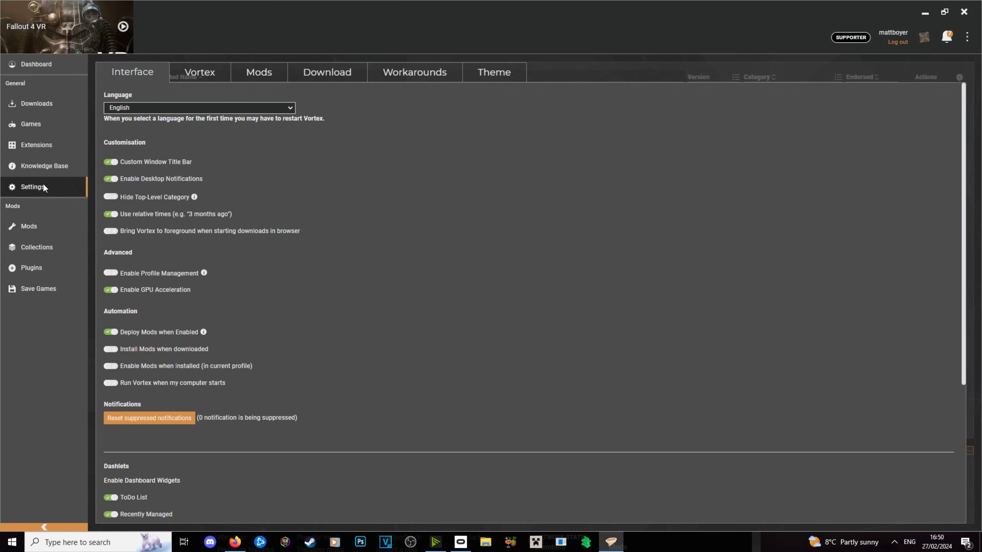
{"action": "left_click", "coordinate": [267, 65]}
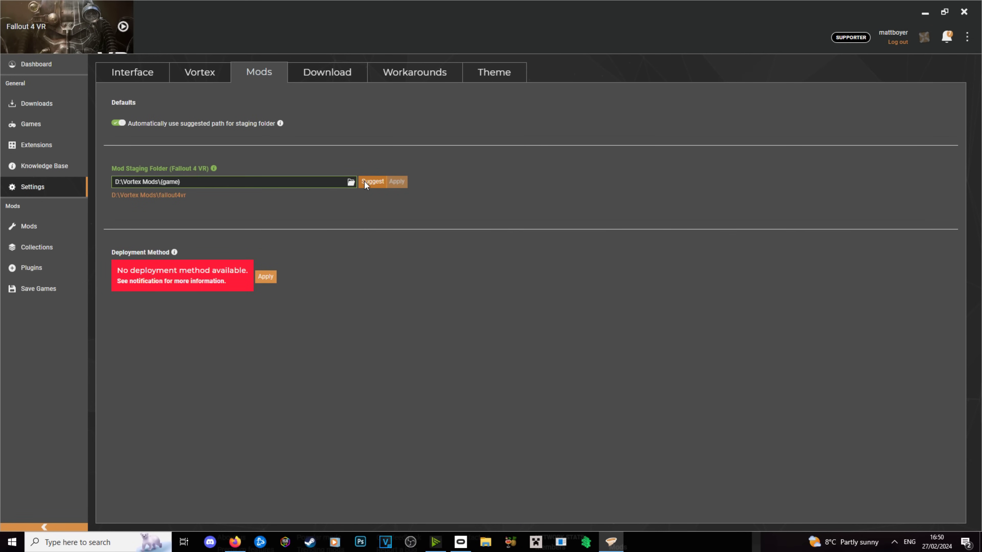
Browse for a new mod staging location on New Volume (Z:) and create a folder named F04 Mods there
{"action": "left_click", "coordinate": [351, 182]}
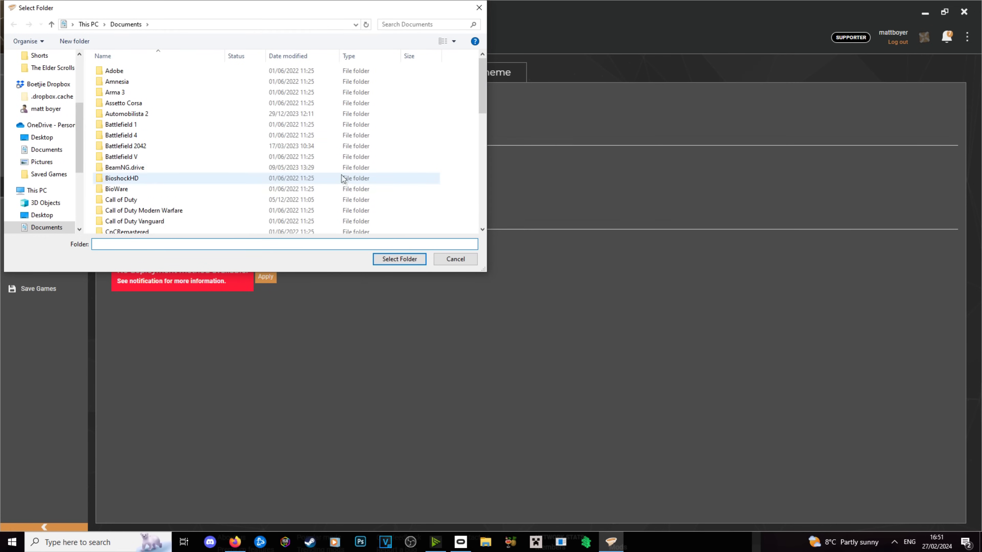
{"action": "scroll", "coordinate": [184, 116], "scroll_direction": "down", "scroll_amount": 3}
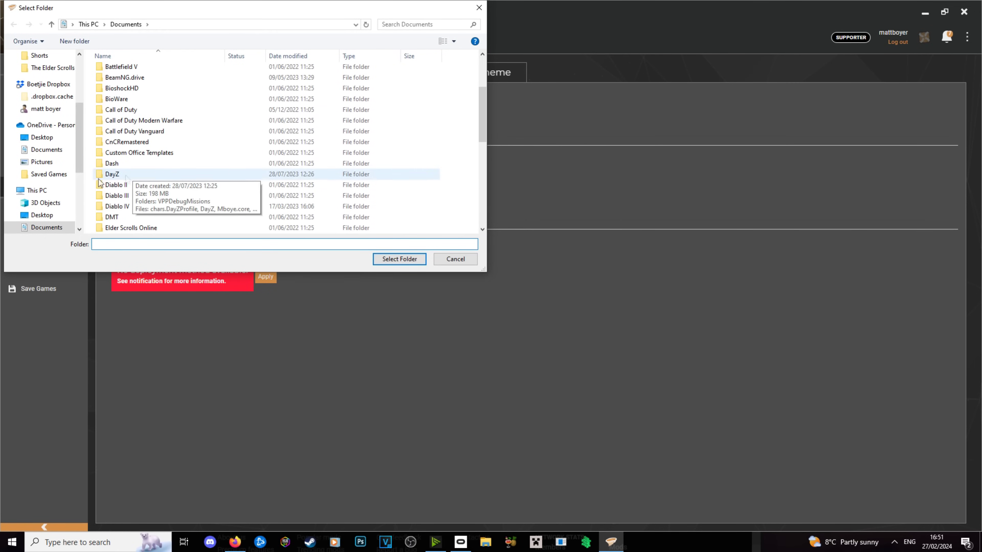
{"action": "left_click_drag", "start_coordinate": [81, 110], "coordinate": [76, 64]}
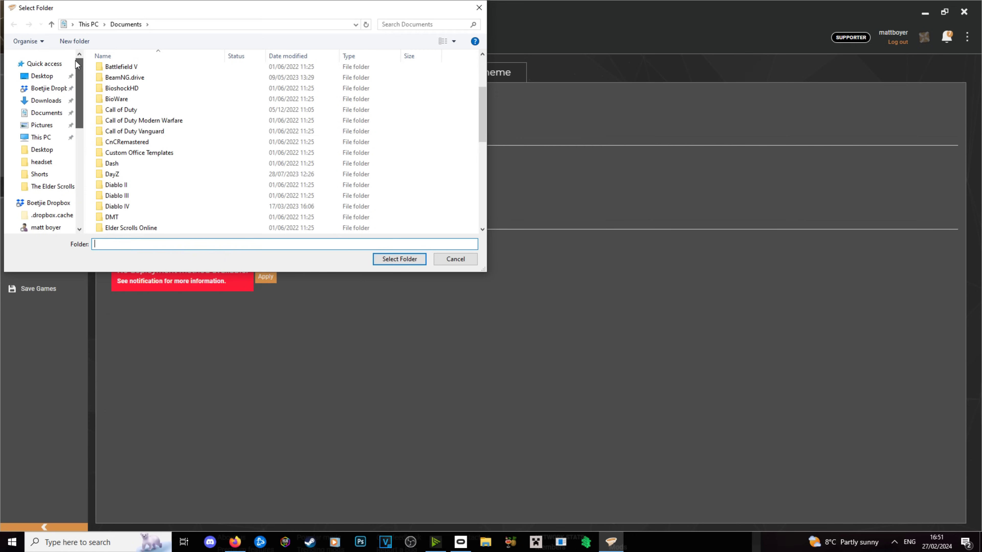
{"action": "left_click", "coordinate": [47, 139]}
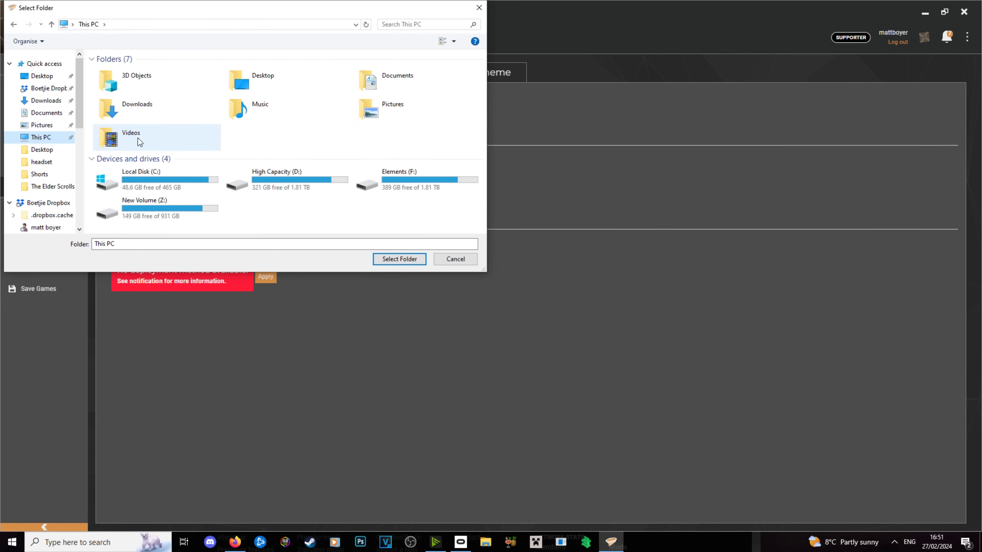
{"action": "double_click", "coordinate": [192, 211]}
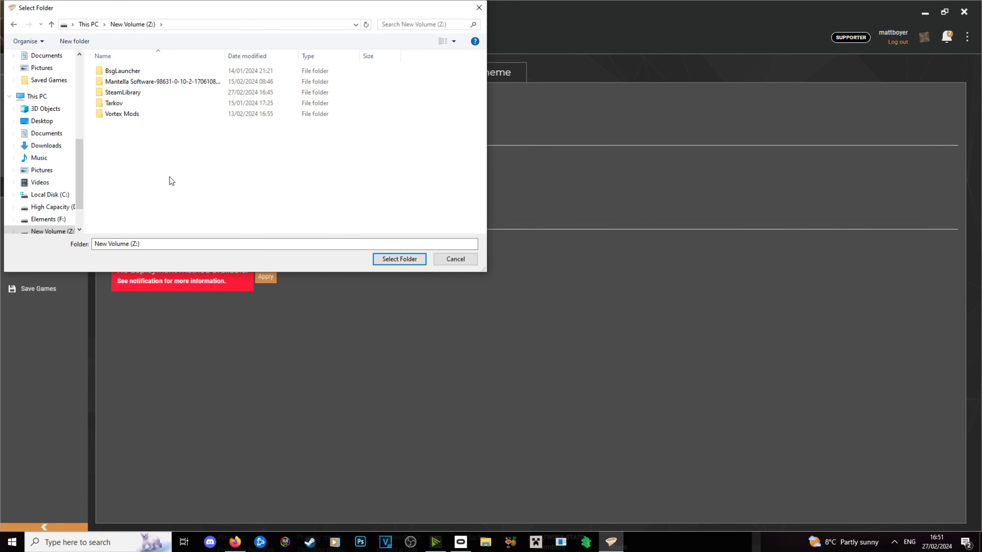
{"action": "right_click", "coordinate": [134, 150]}
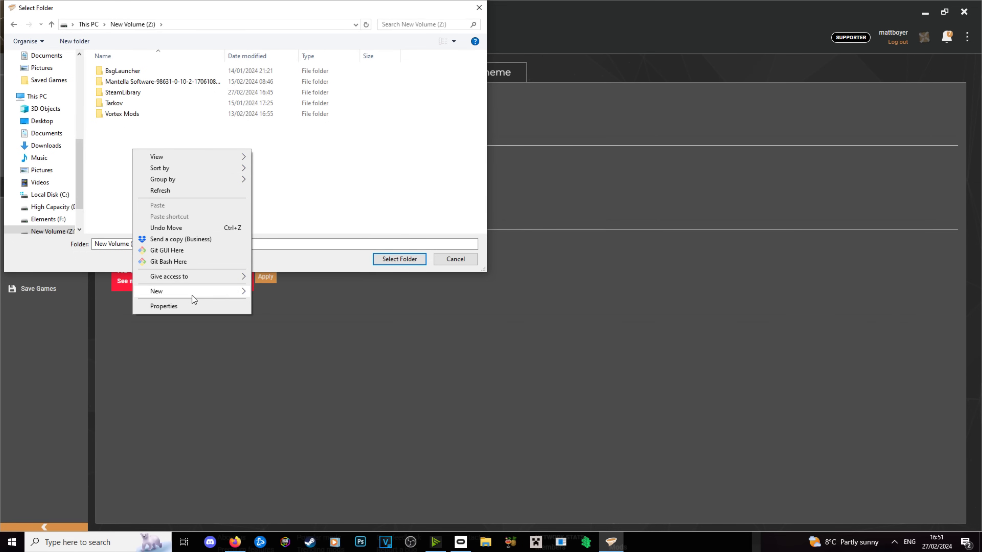
{"action": "mouse_move", "coordinate": [191, 292]}
{"action": "left_click", "coordinate": [270, 296]}
{"action": "type", "text": "FO4 Mods"}
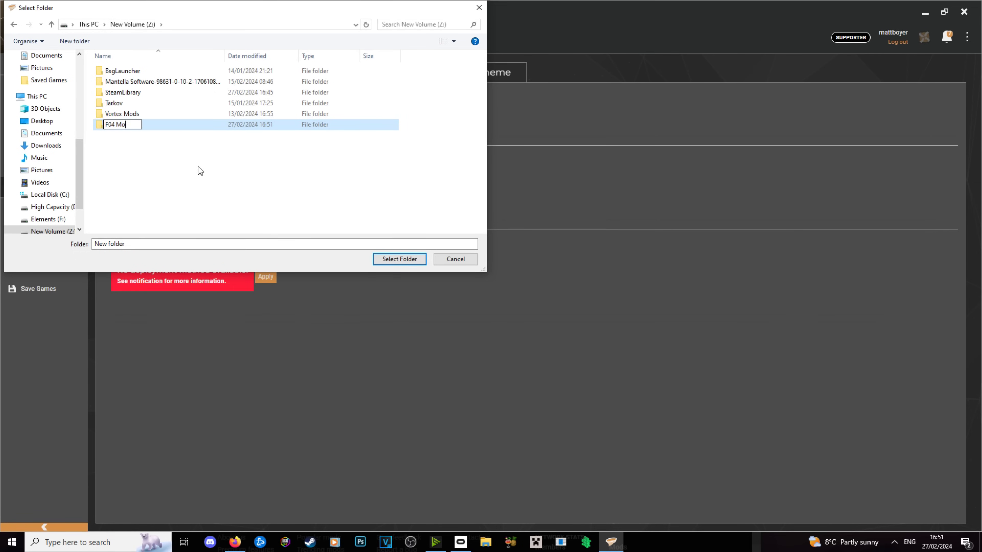
{"action": "left_click", "coordinate": [190, 166]}
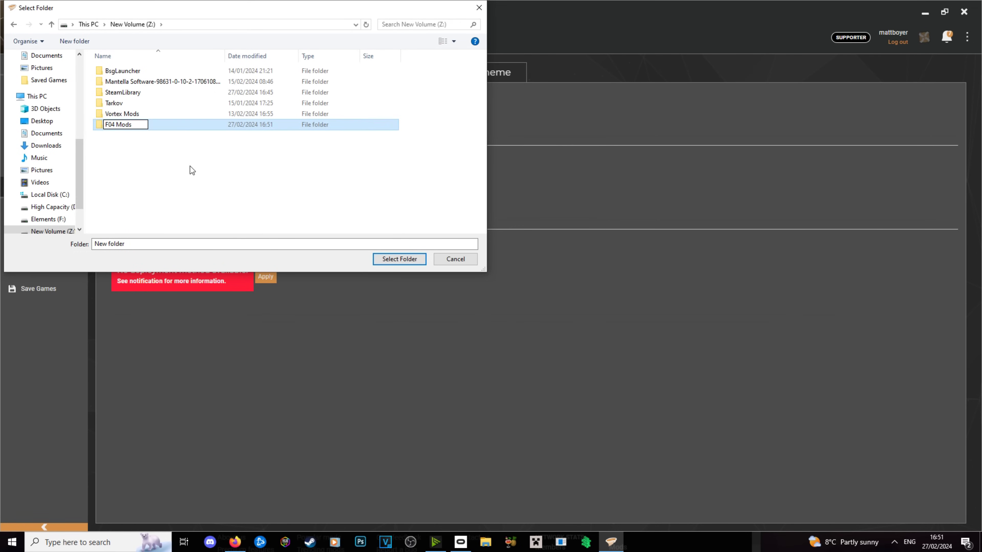
Apply Z:\F04 Mods as the Fallout 4 VR staging folder with Hardlink Deployment, and return to the mod list
{"action": "left_click", "coordinate": [124, 124]}
{"action": "left_click", "coordinate": [396, 258]}
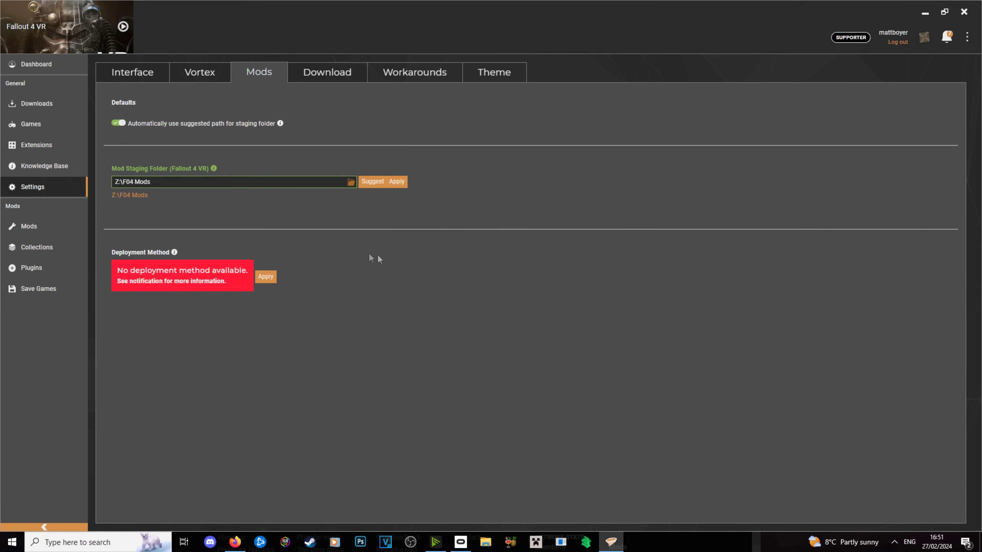
{"action": "left_click", "coordinate": [396, 182]}
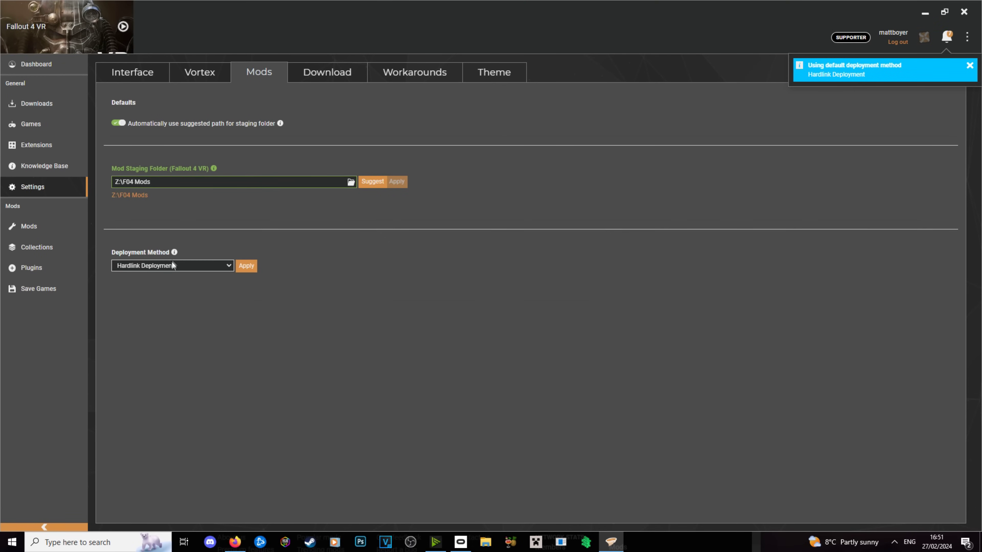
{"action": "left_click", "coordinate": [250, 268]}
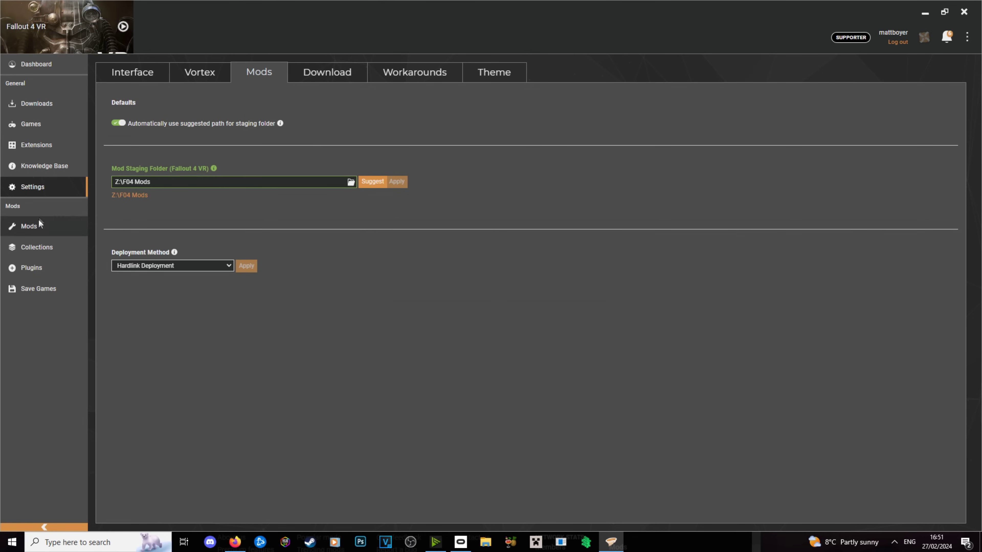
{"action": "left_click", "coordinate": [37, 227]}
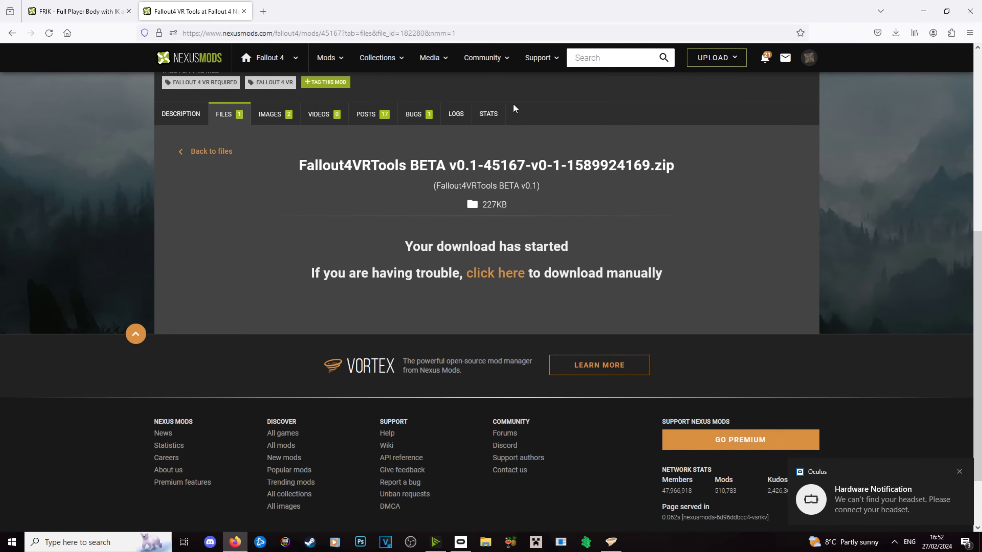
Close the Fallout4 VR Tools page and download FRIK alpha 58 through Vortex with the slow download option
{"action": "scroll", "coordinate": [351, 108], "scroll_direction": "up", "scroll_amount": 6}
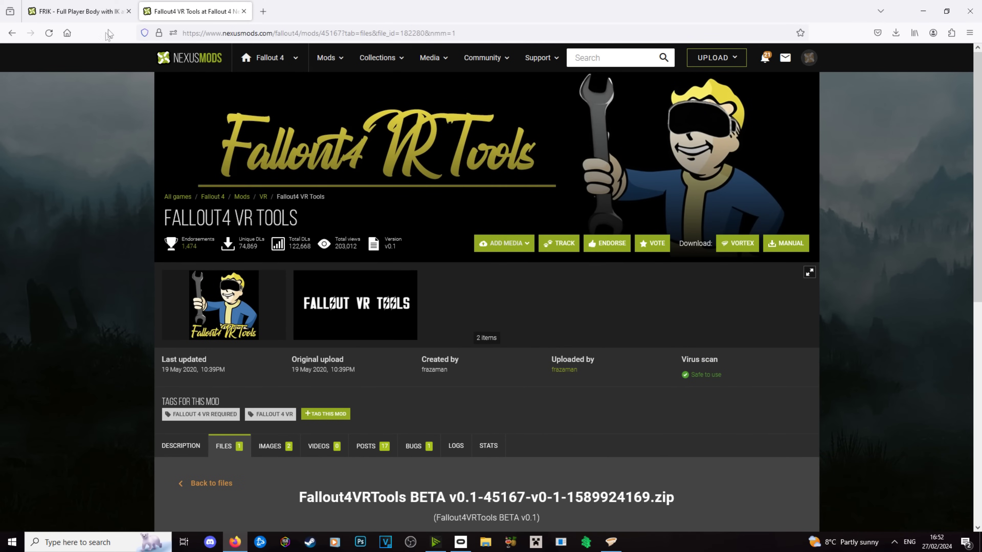
{"action": "left_click", "coordinate": [244, 11]}
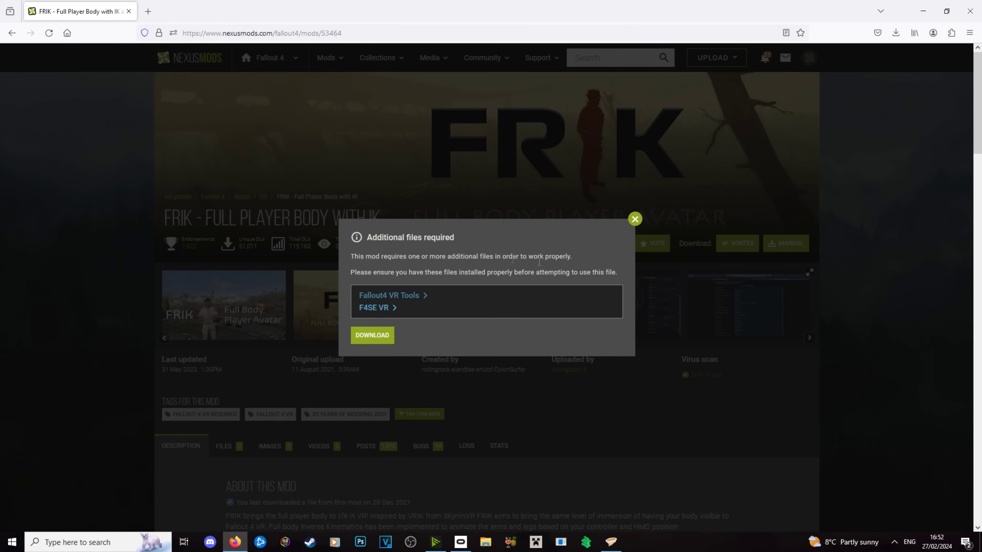
{"action": "left_click", "coordinate": [367, 336]}
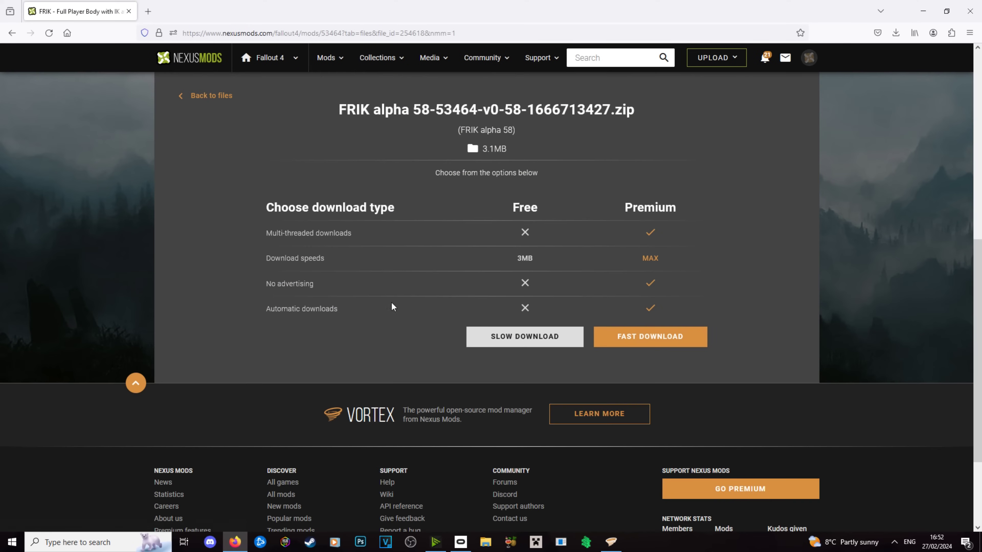
{"action": "left_click", "coordinate": [516, 340]}
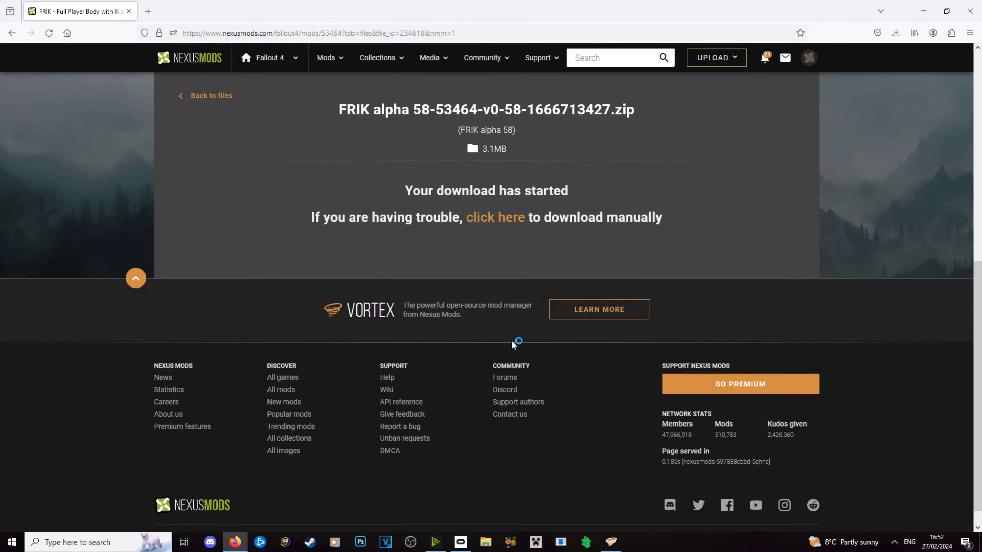
Switch back to Vortex and install the FRIK alpha 58 and RU556 - Assault Rifle v3.0 mods
{"action": "left_click", "coordinate": [927, 14]}
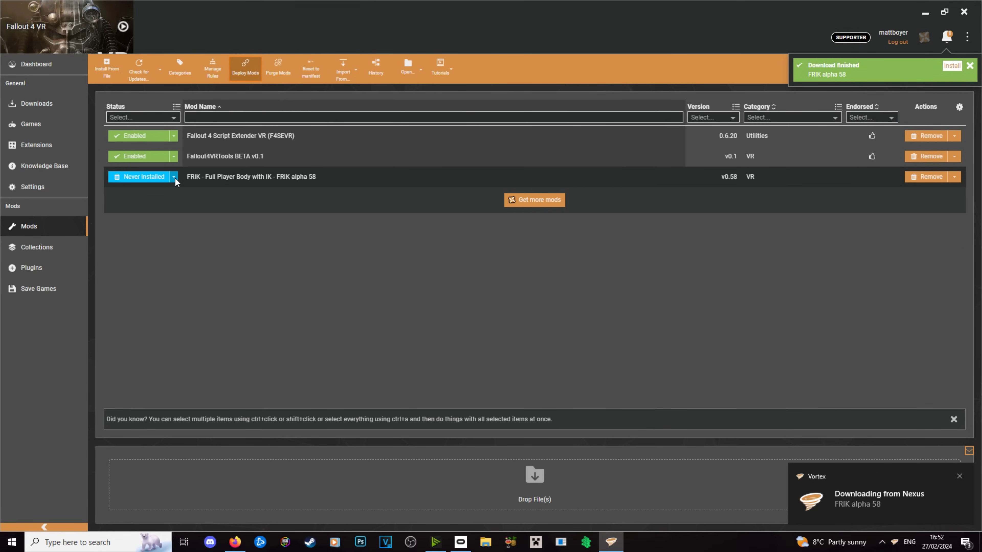
{"action": "left_click", "coordinate": [176, 179]}
{"action": "left_click", "coordinate": [166, 188]}
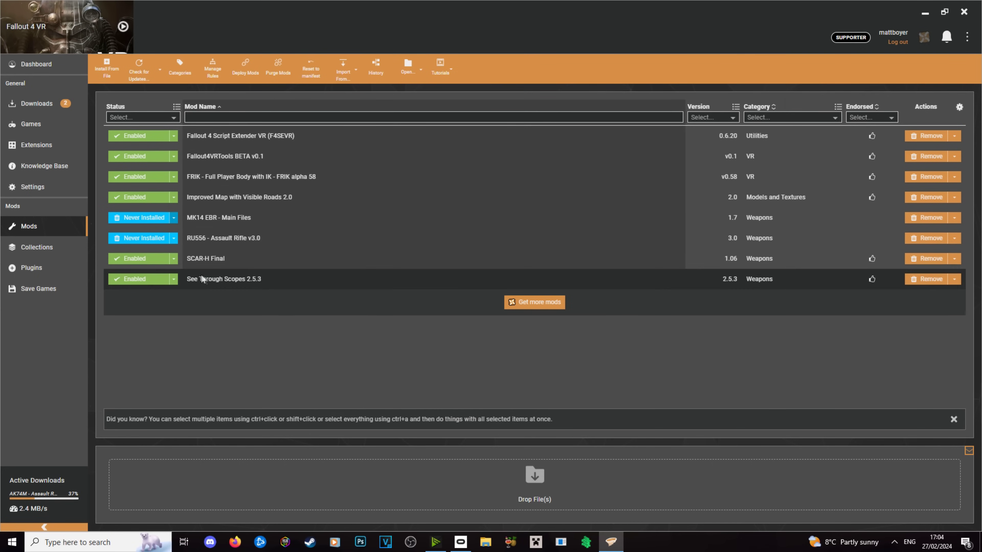
{"action": "left_click", "coordinate": [173, 237]}
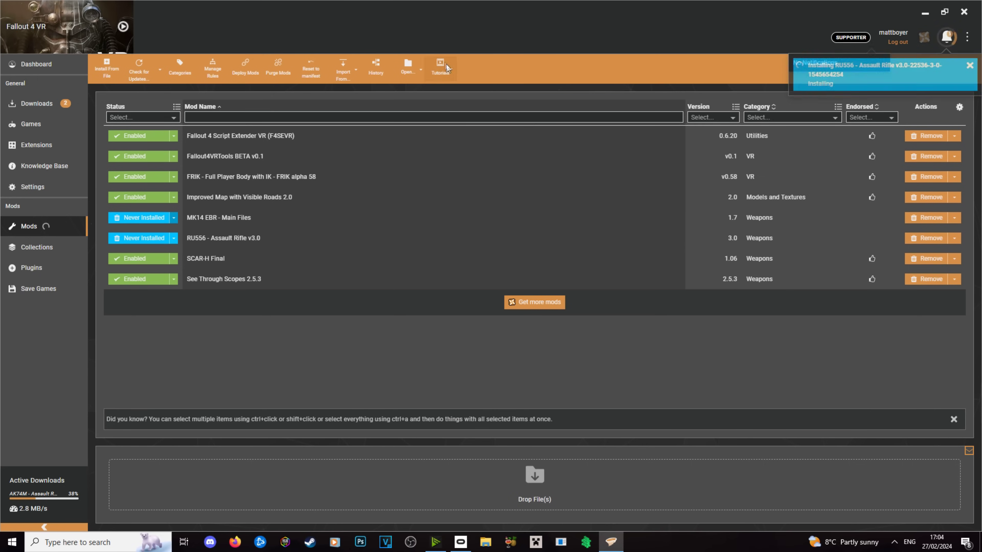
Open the game mods folder from Vortex and go up to the Fallout 4 VR folder
{"action": "left_click", "coordinate": [408, 67]}
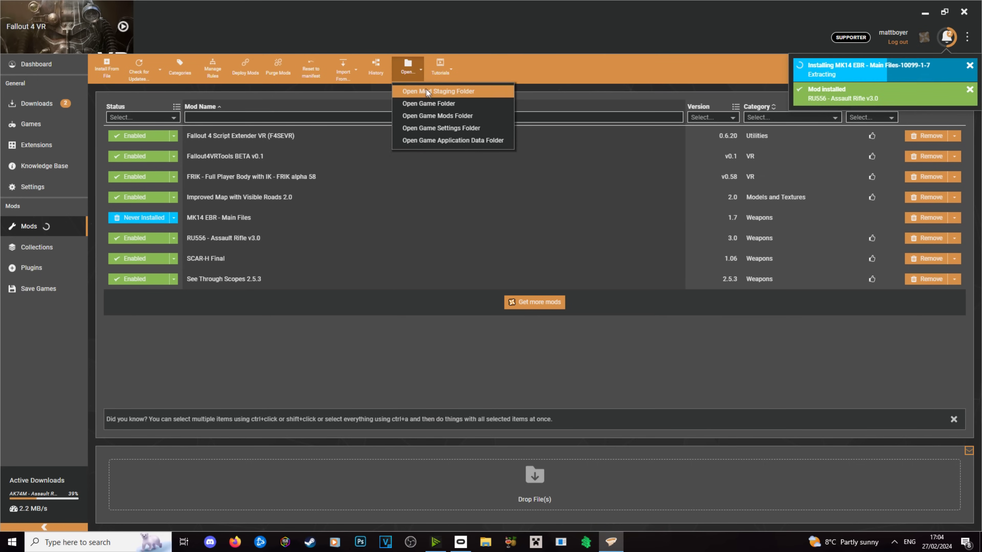
{"action": "left_click", "coordinate": [445, 117]}
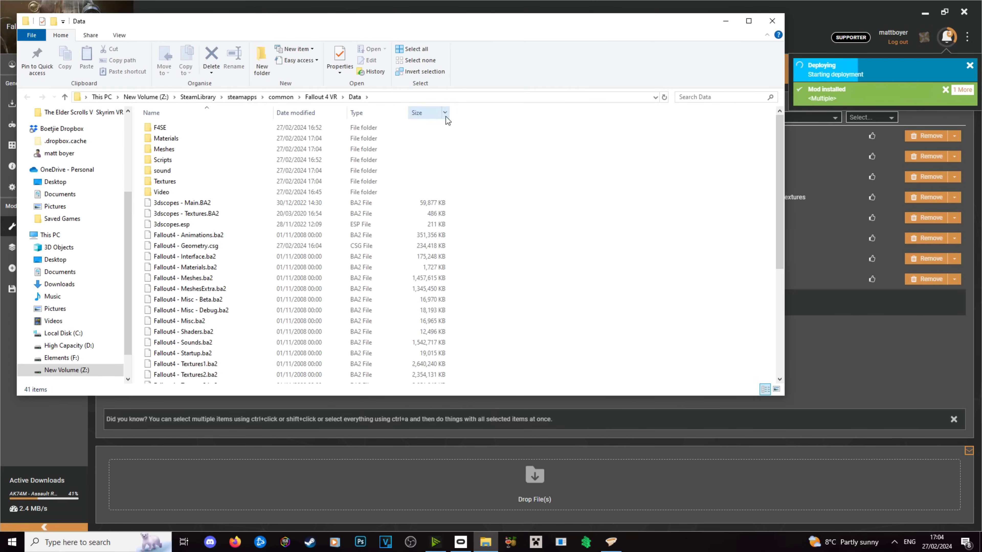
{"action": "left_click", "coordinate": [325, 97]}
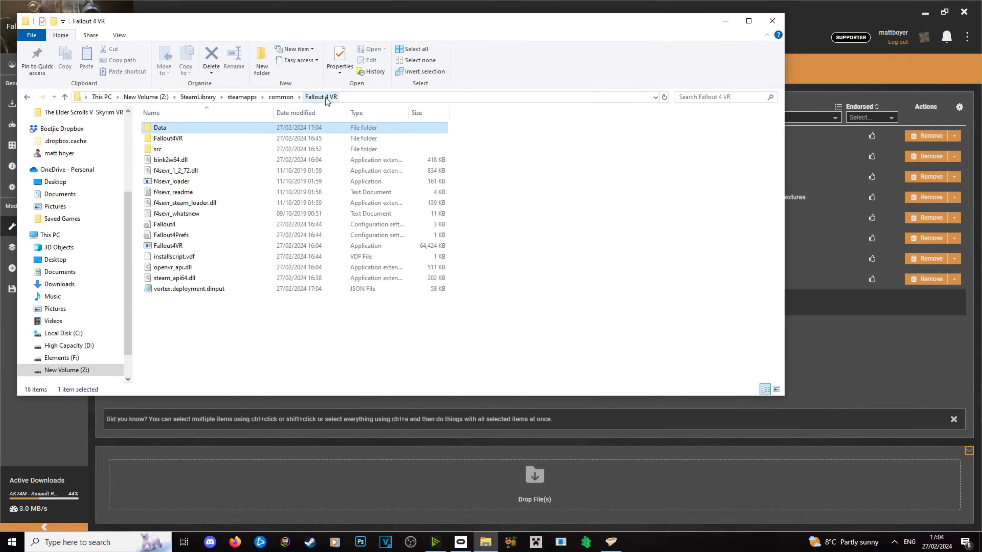
Create a shortcut for f4sevr_loader in the game folder and place the f4sevr_loader application on the desktop
{"action": "right_click", "coordinate": [180, 185]}
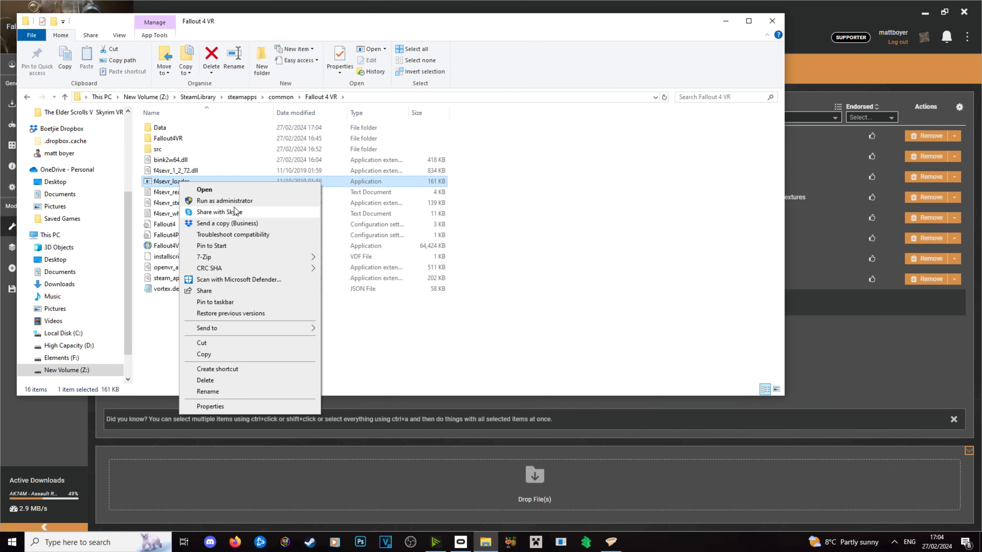
{"action": "left_click", "coordinate": [224, 369]}
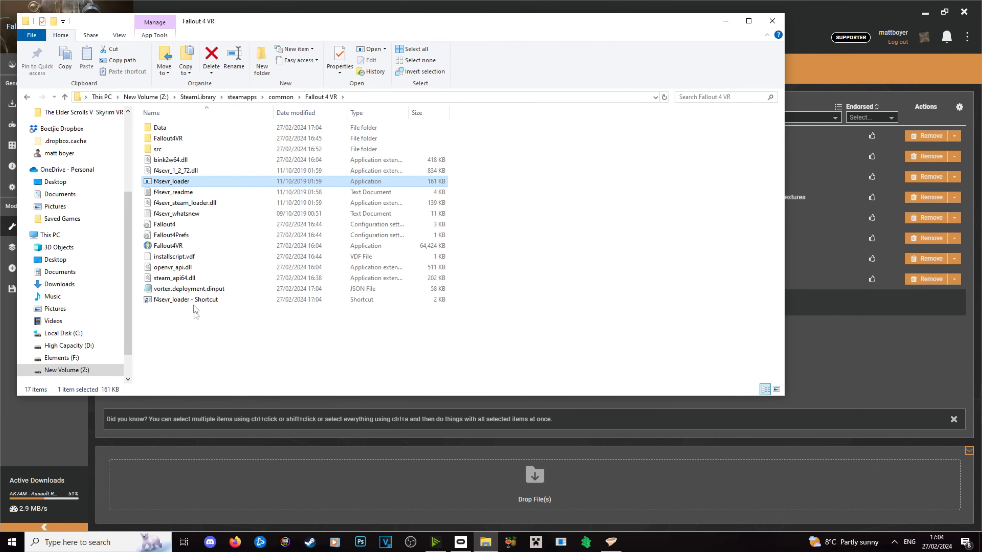
{"action": "left_click", "coordinate": [925, 17]}
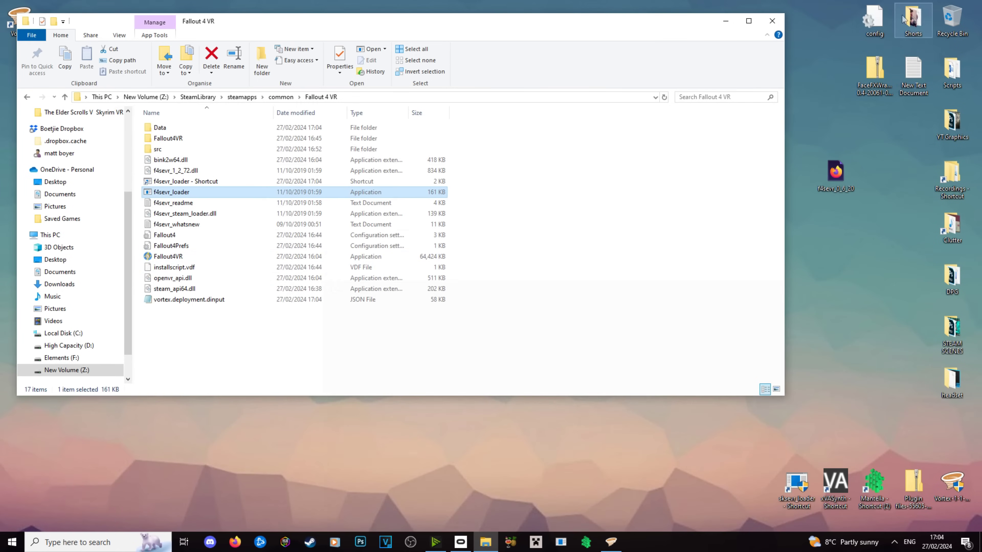
{"action": "left_click_drag", "start_coordinate": [174, 192], "coordinate": [597, 493]}
Open the properties of f4sevr_loader on the desktop and set its compatibility to run as an administrator
{"action": "right_click", "coordinate": [599, 487]}
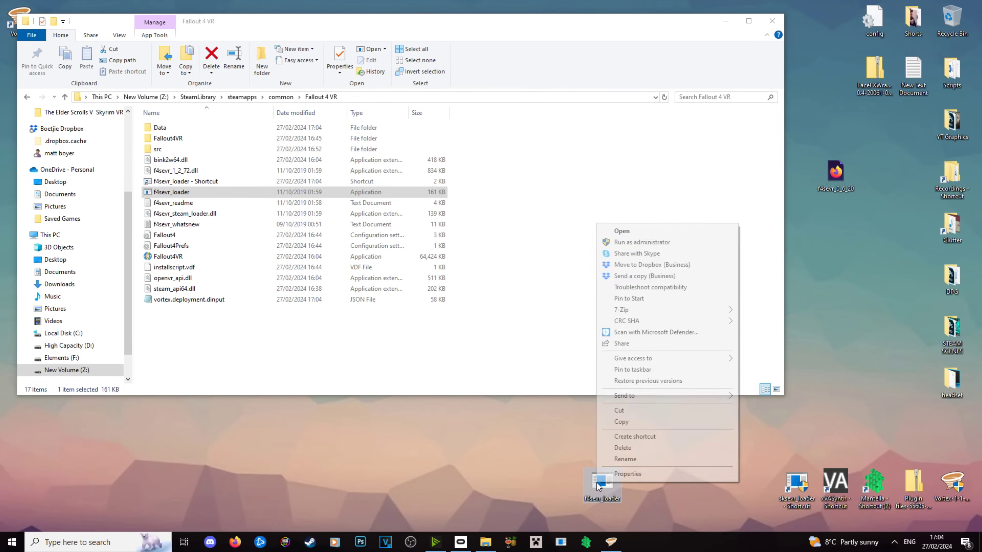
{"action": "left_click", "coordinate": [622, 474]}
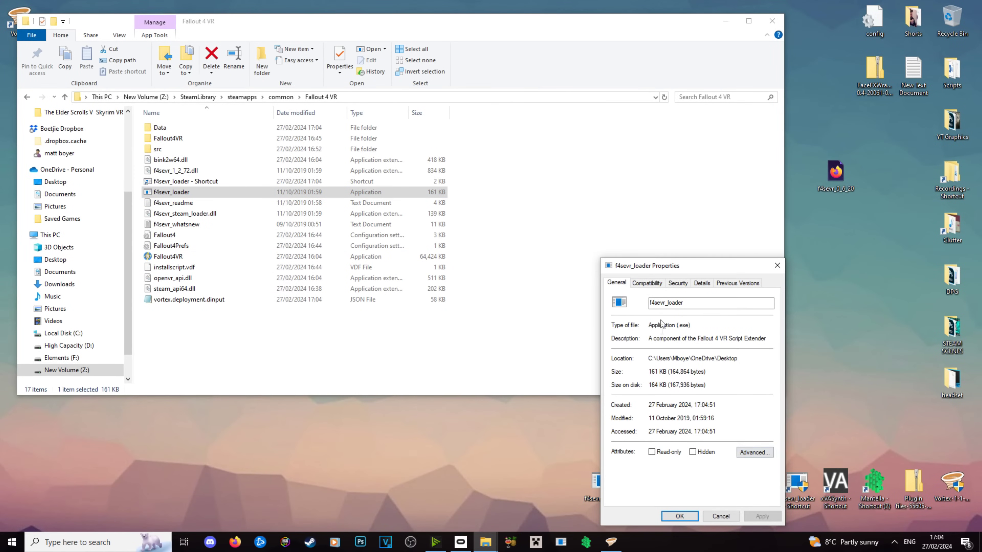
{"action": "left_click", "coordinate": [653, 286]}
{"action": "left_click", "coordinate": [681, 285]}
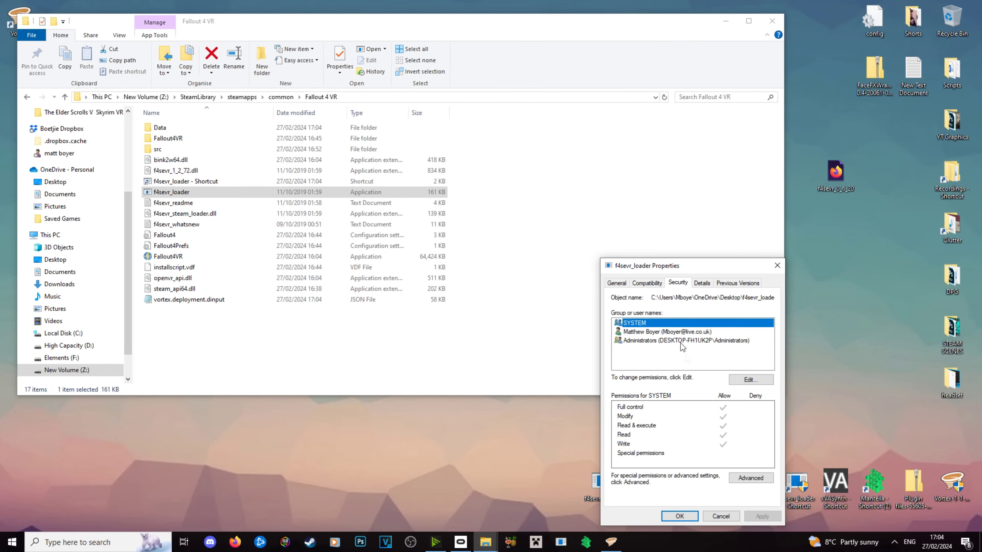
{"action": "left_click", "coordinate": [701, 287]}
{"action": "left_click", "coordinate": [735, 285]}
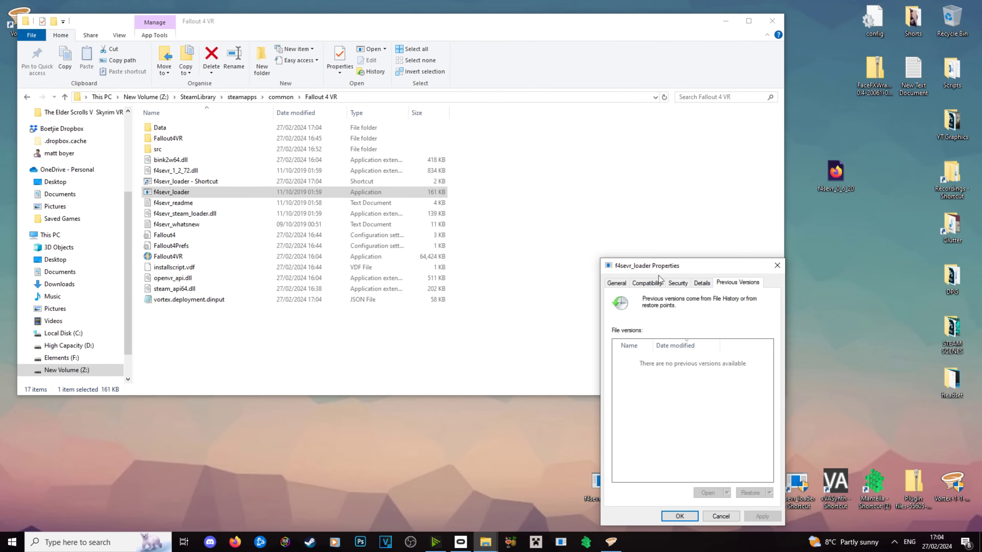
{"action": "left_click", "coordinate": [651, 284]}
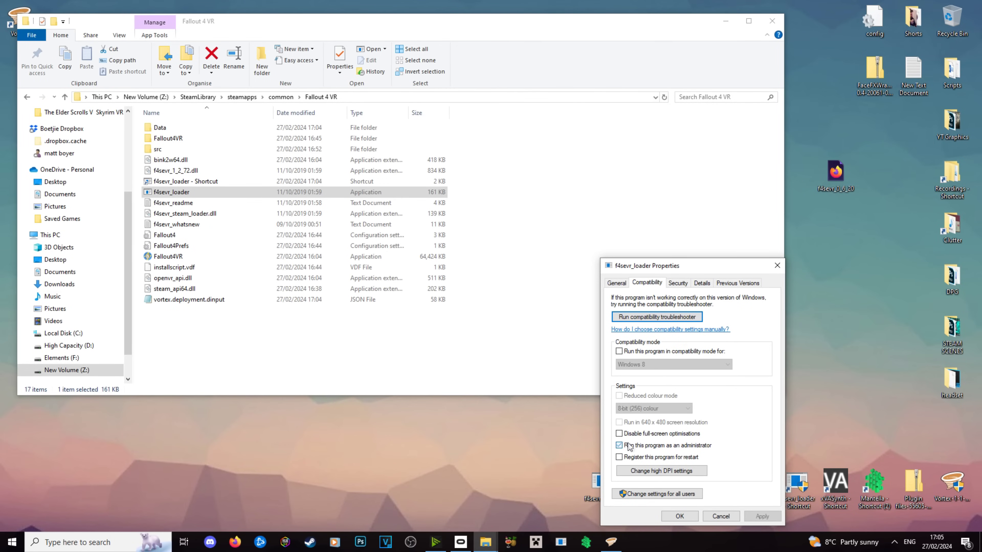